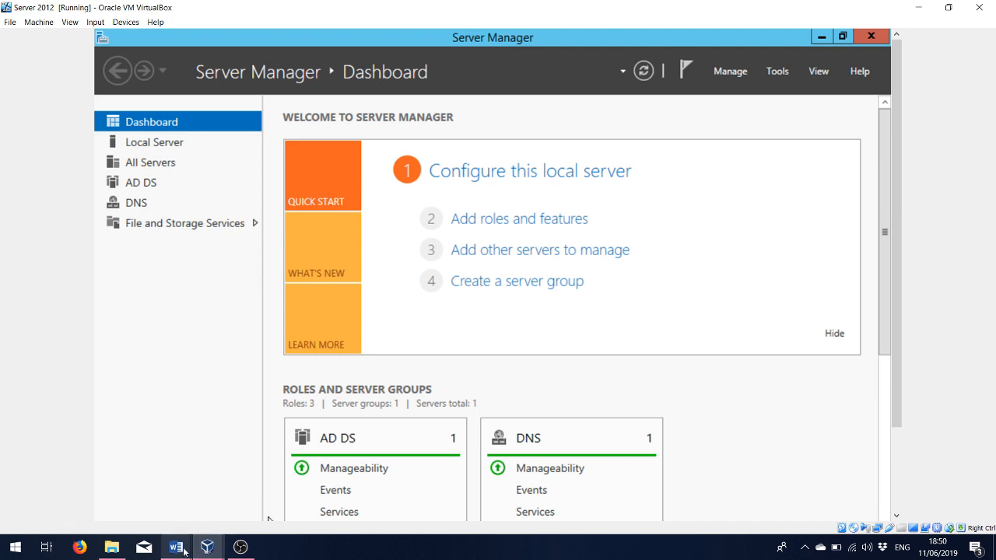
- Show the Document1 OU plan in Word and highlight its IT - OU Organizational Unit heading
click(180, 549)
click(224, 517)
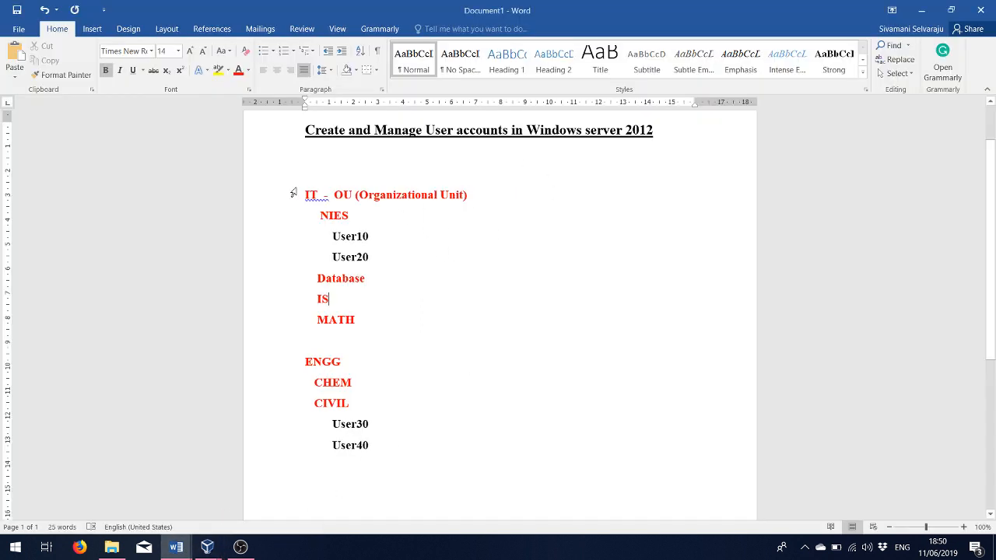
drag(299, 191, 401, 455)
click(496, 303)
drag(304, 194, 352, 195)
click(406, 257)
drag(334, 195, 475, 196)
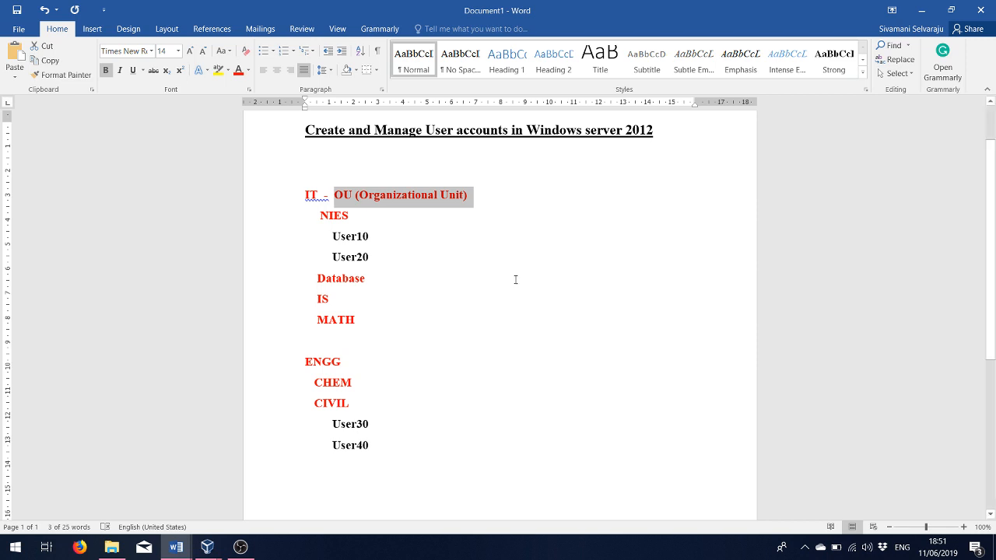
drag(305, 196, 354, 195)
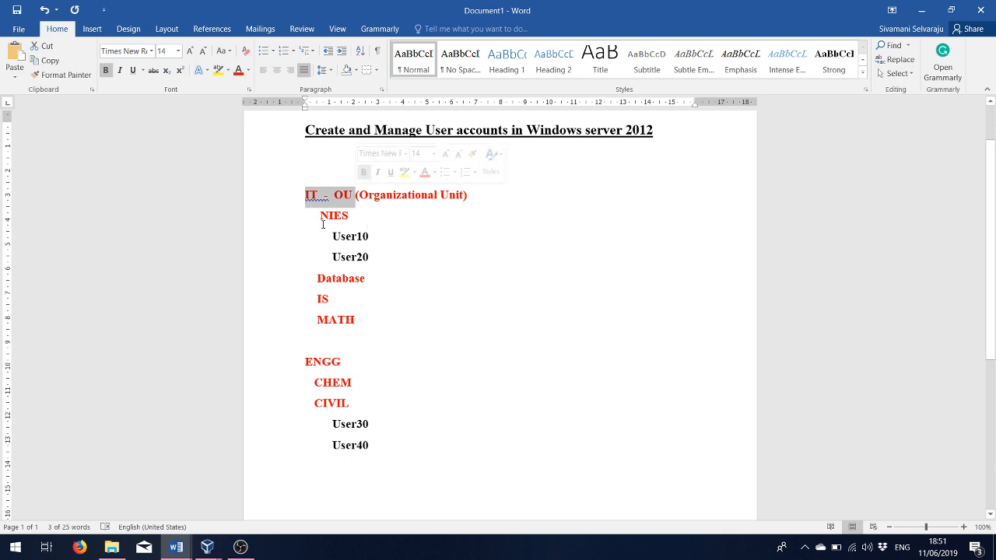
drag(321, 217, 348, 216)
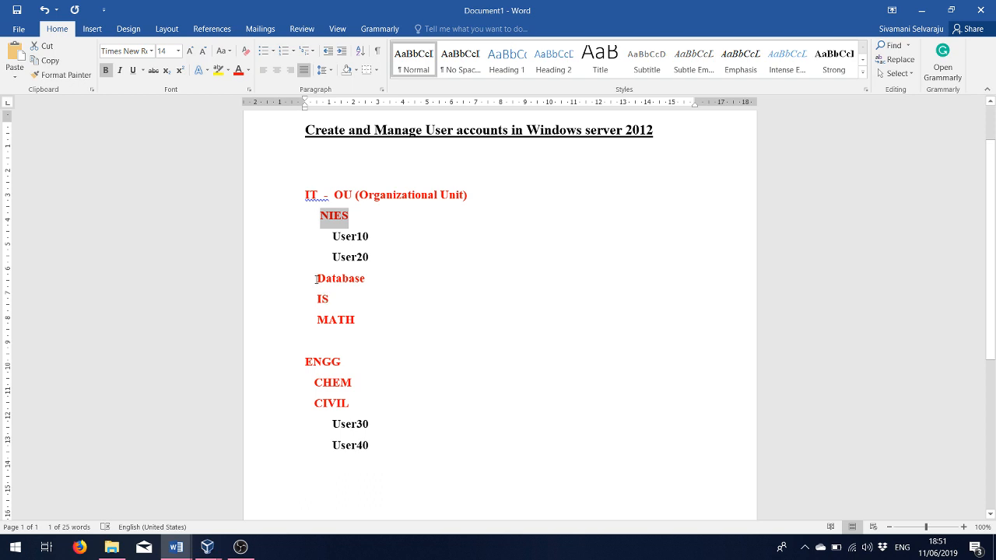
drag(316, 278, 372, 278)
drag(316, 300, 373, 329)
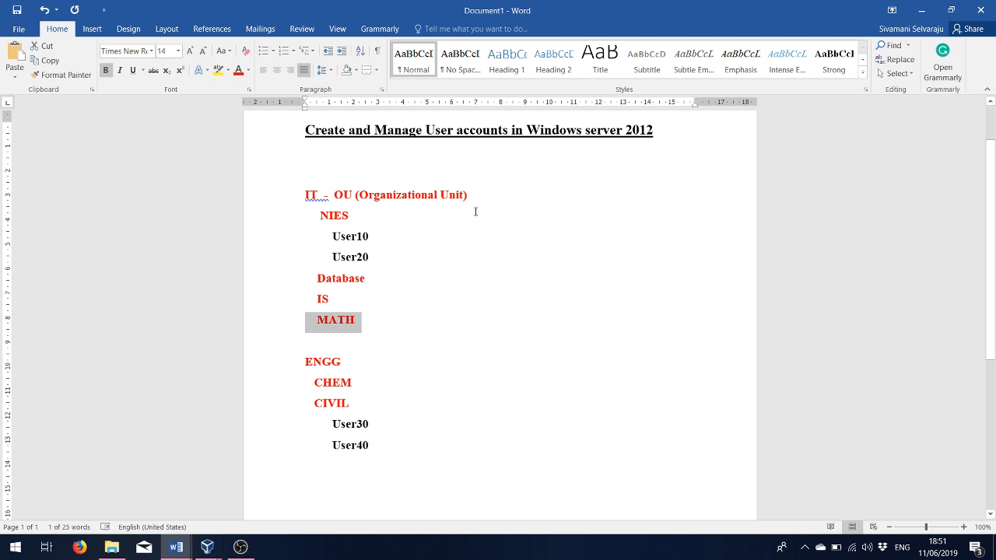
drag(320, 216, 349, 217)
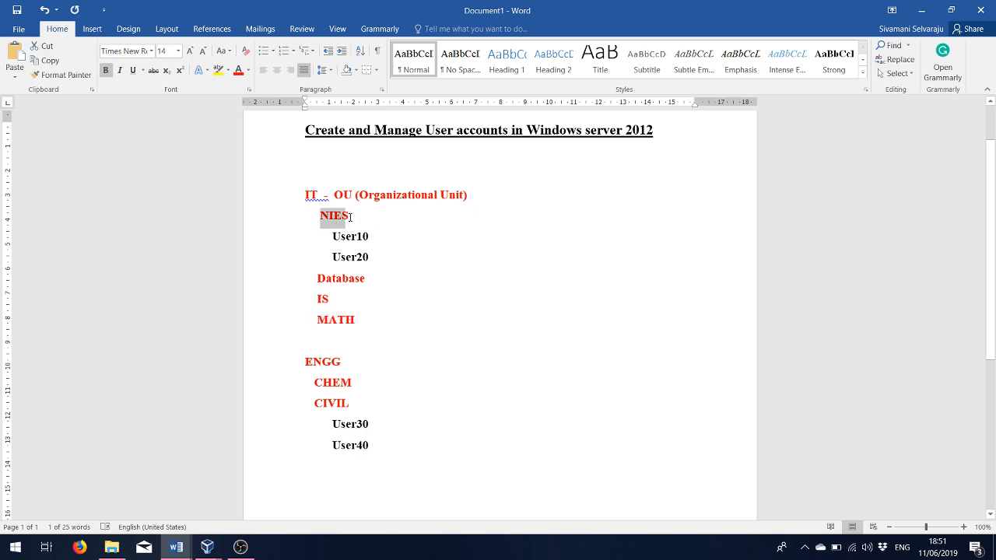
drag(315, 277, 368, 329)
drag(306, 195, 333, 196)
click(332, 216)
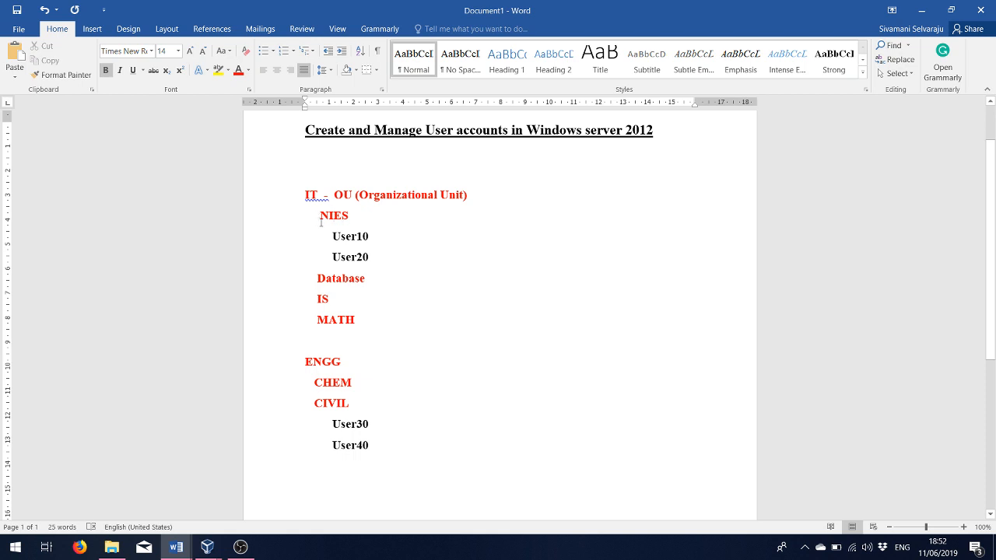
drag(330, 237, 371, 238)
click(367, 245)
mouse_move(219, 553)
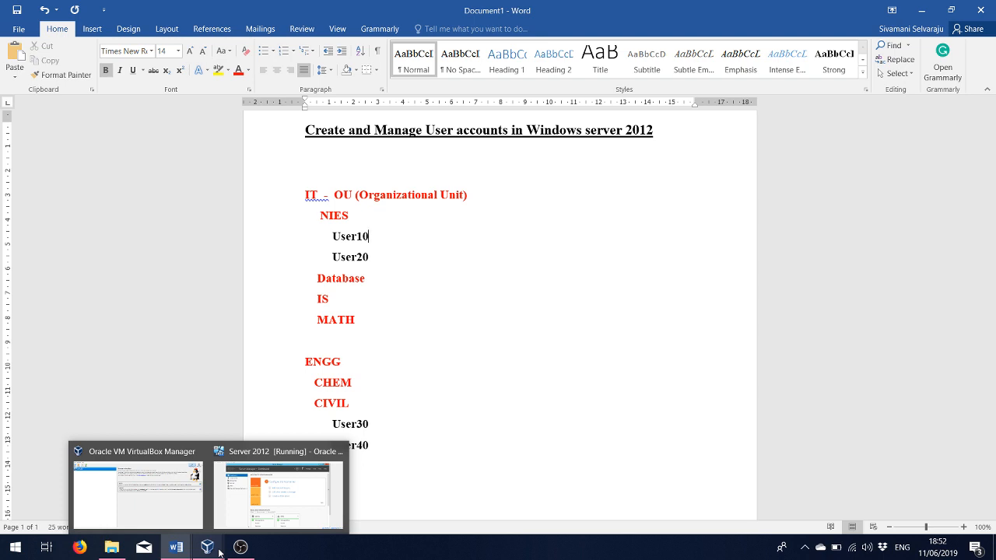
- Launch Active Directory Users and Computers from Server Manager's Tools menu and maximize it
click(258, 515)
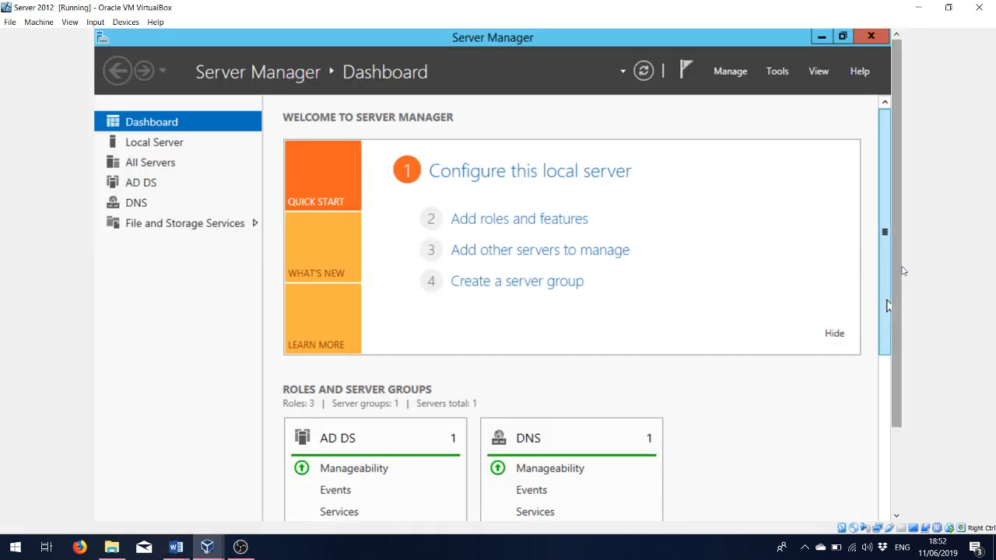
click(778, 72)
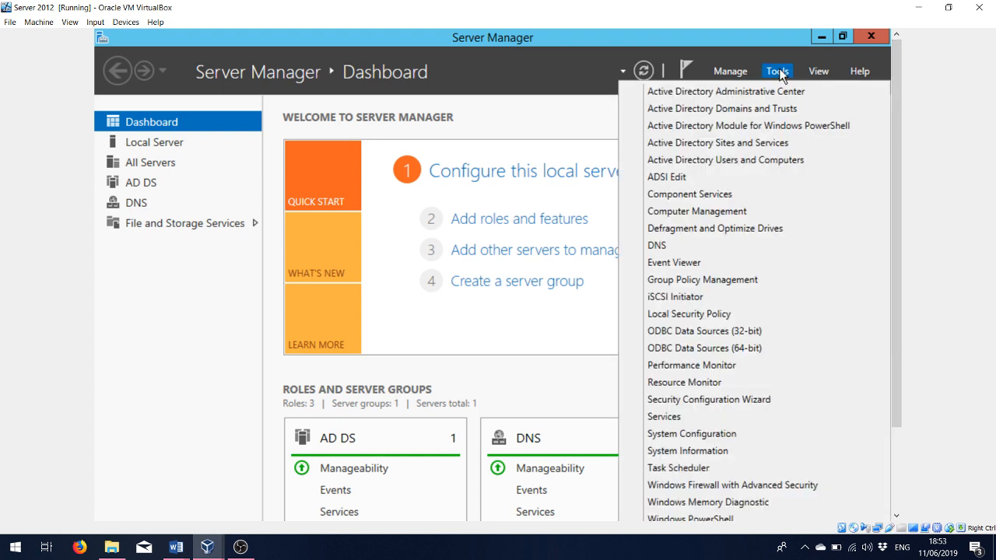
click(728, 162)
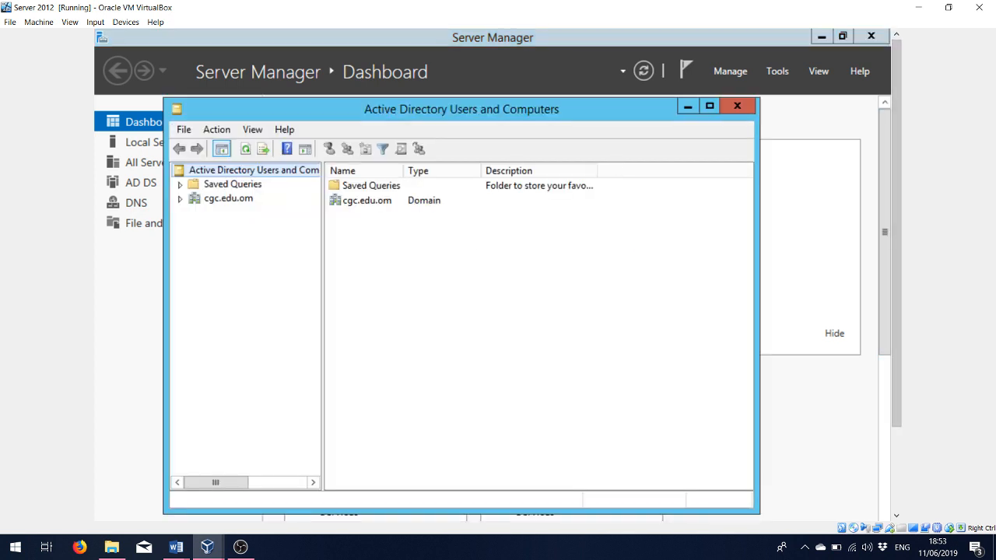
click(711, 107)
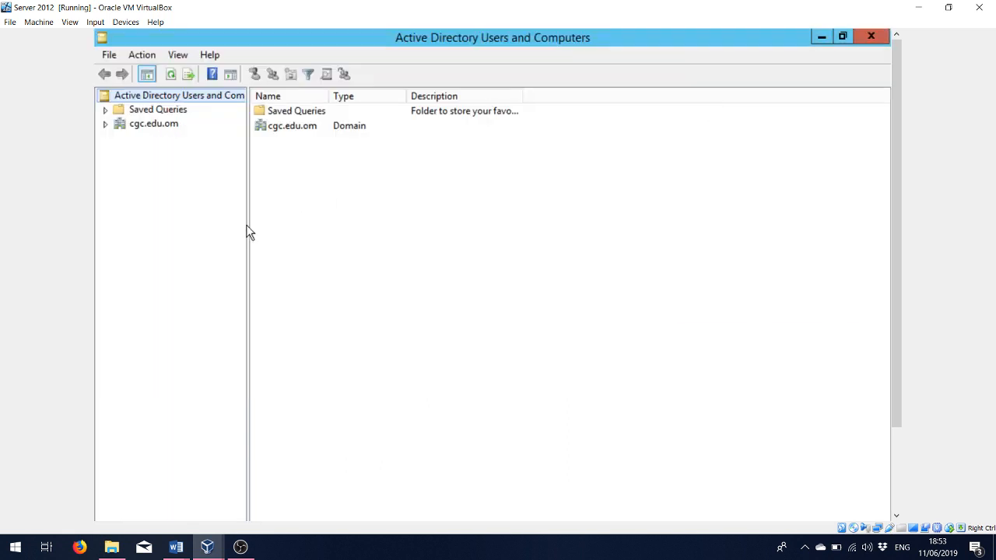
- Widen the tree pane, expand cgc.edu.om to list its containers, and switch back to Document1
drag(249, 232, 303, 228)
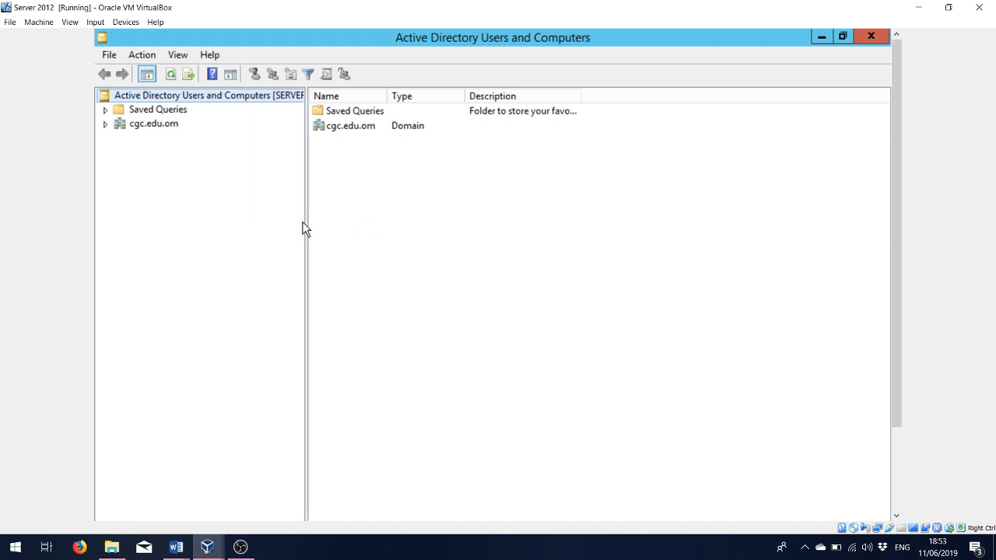
click(106, 124)
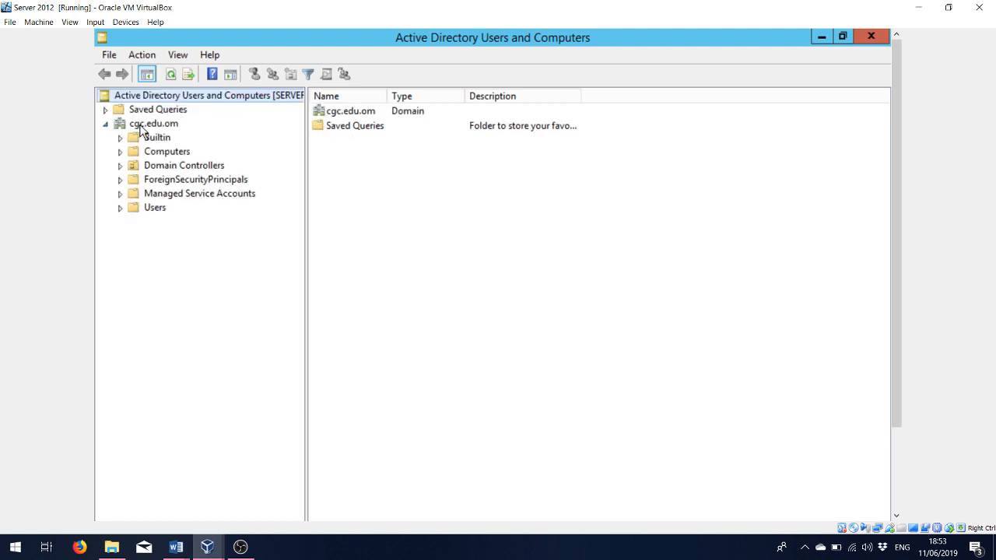
mouse_move(175, 544)
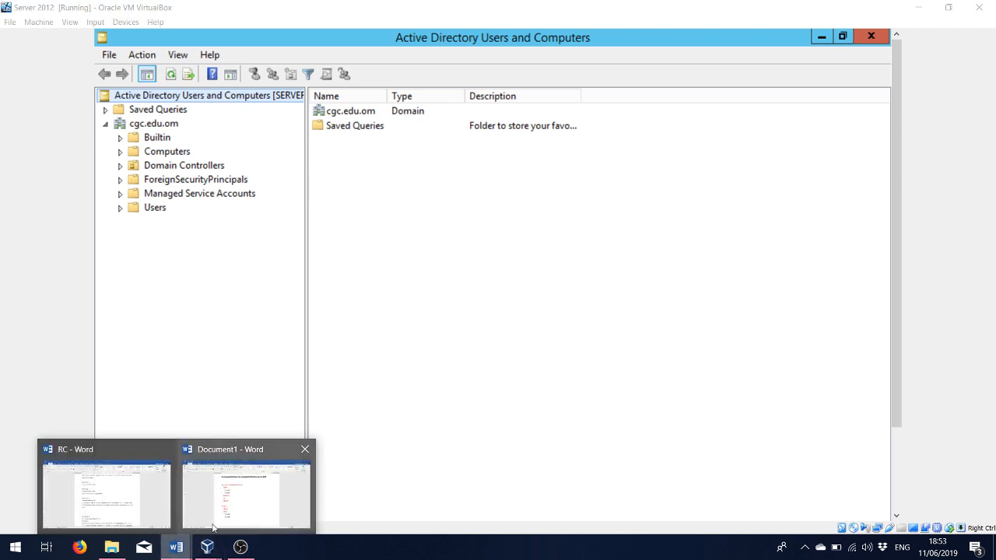
click(226, 512)
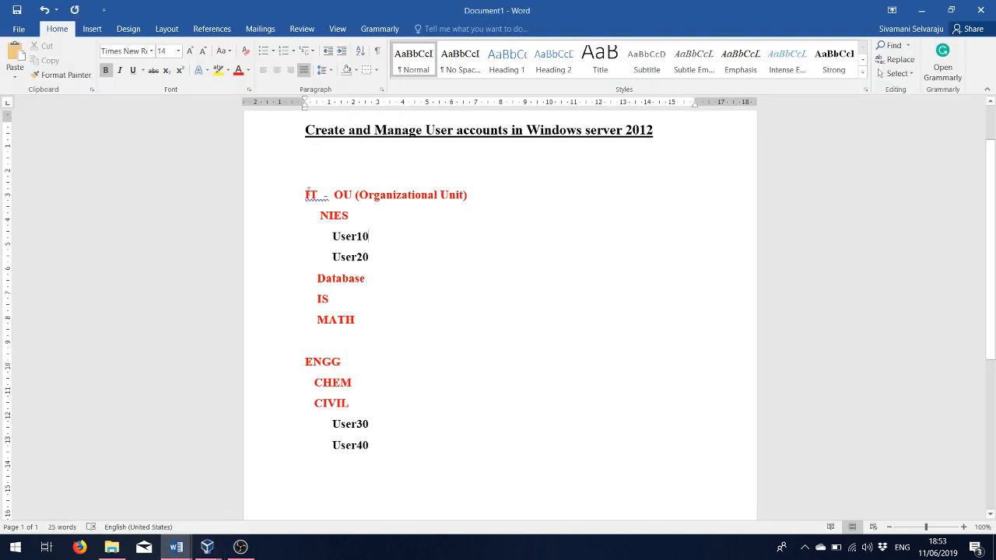
- Highlight the IT and ENGG headings in the Word plan, then switch back to the Server 2012 VM
drag(304, 194, 513, 195)
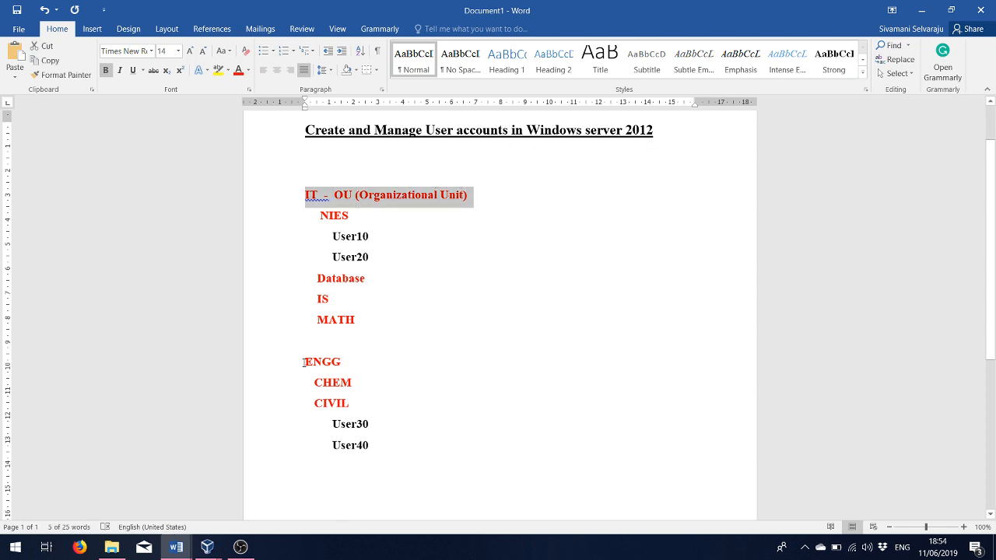
drag(303, 361, 356, 362)
drag(304, 195, 377, 196)
drag(303, 362, 347, 362)
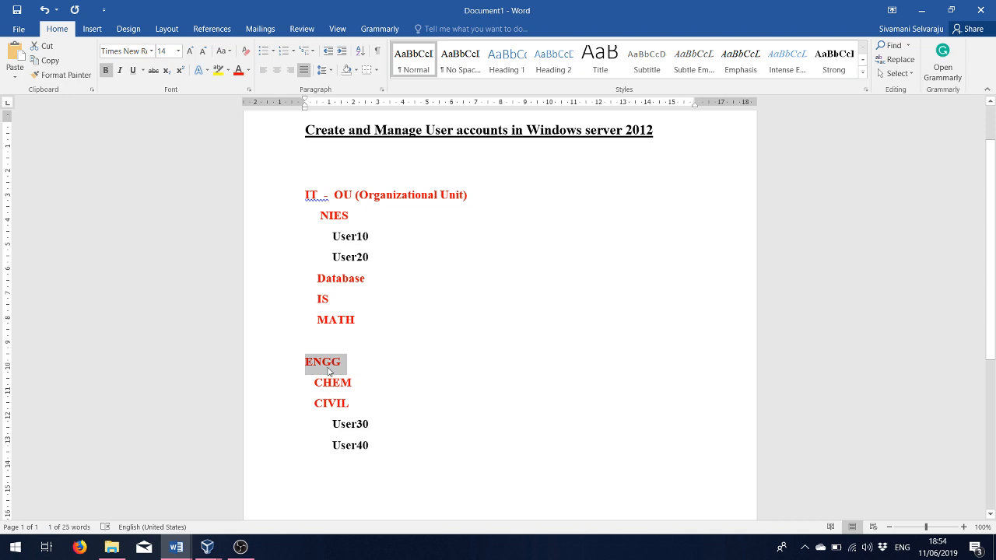
mouse_move(207, 547)
click(267, 513)
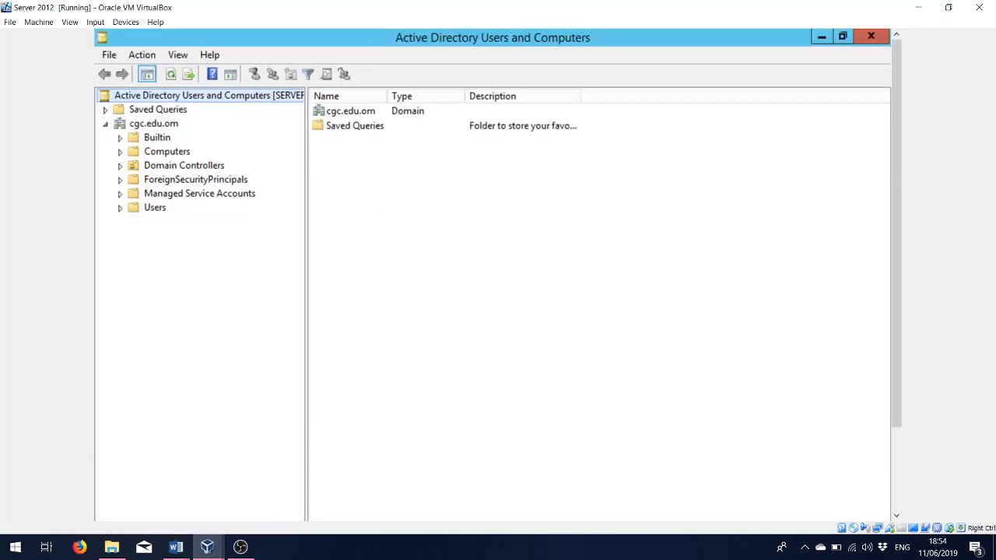
- Create the IT organizational unit directly under the cgc.edu.om domain
click(131, 123)
right_click(131, 126)
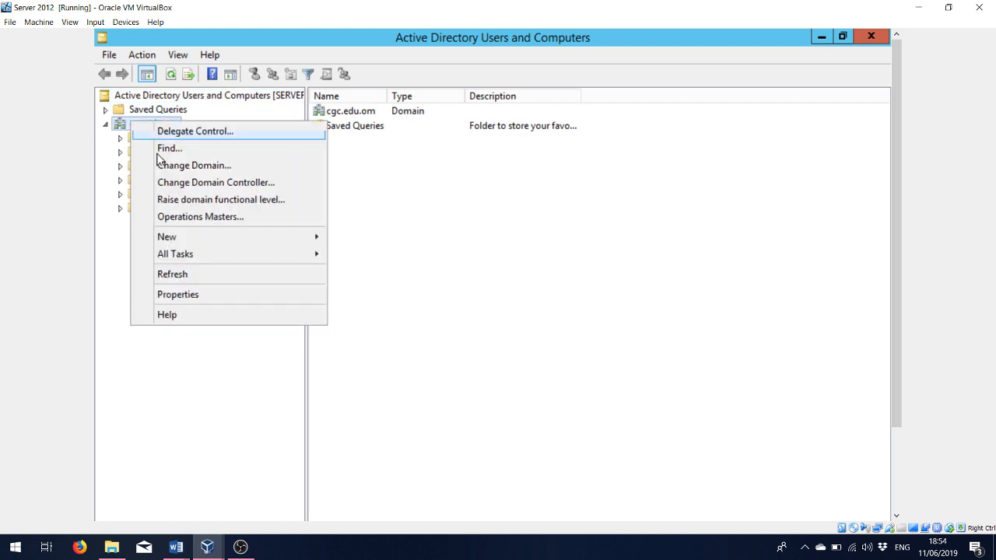
mouse_move(184, 242)
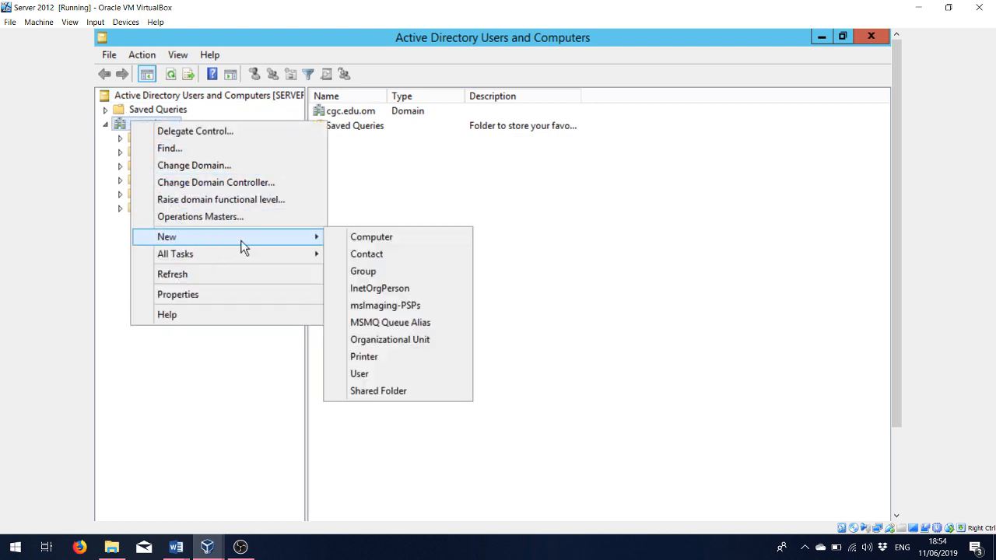
click(383, 342)
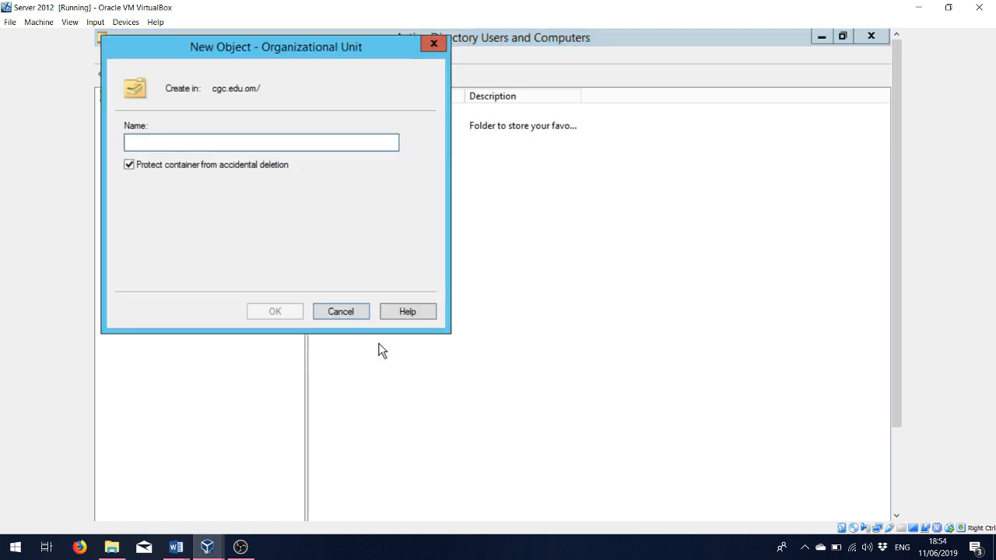
text(it)
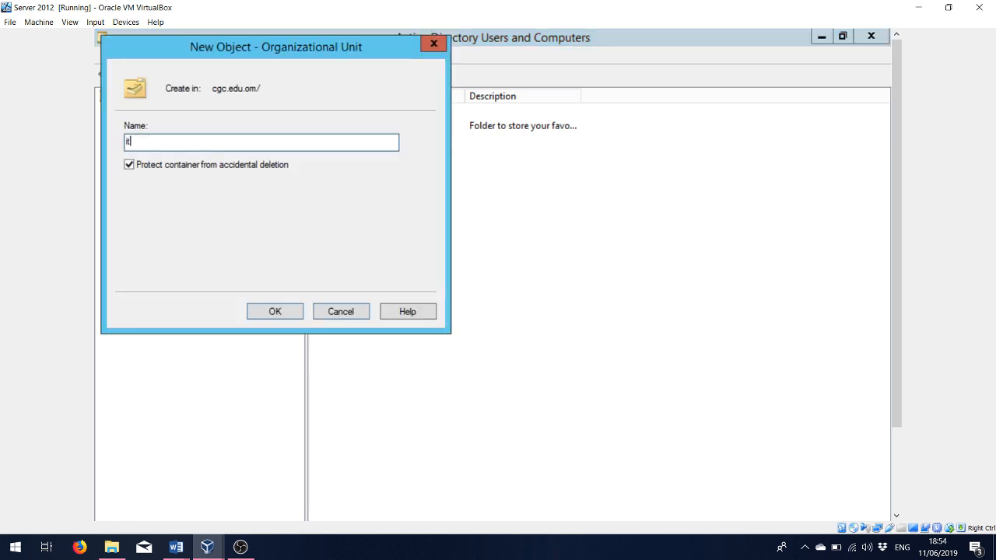
key(BackSpace)
key(BackSpace)
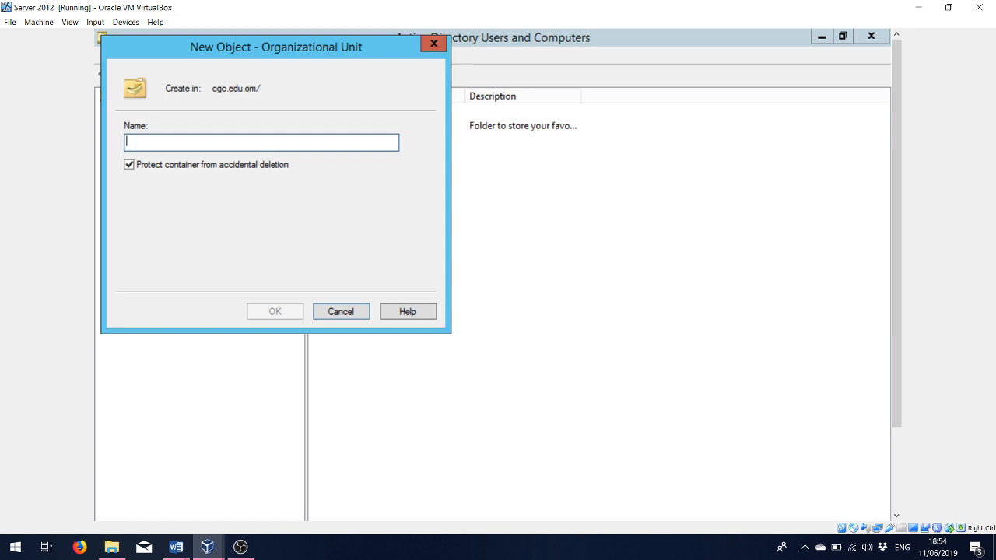
text(I)
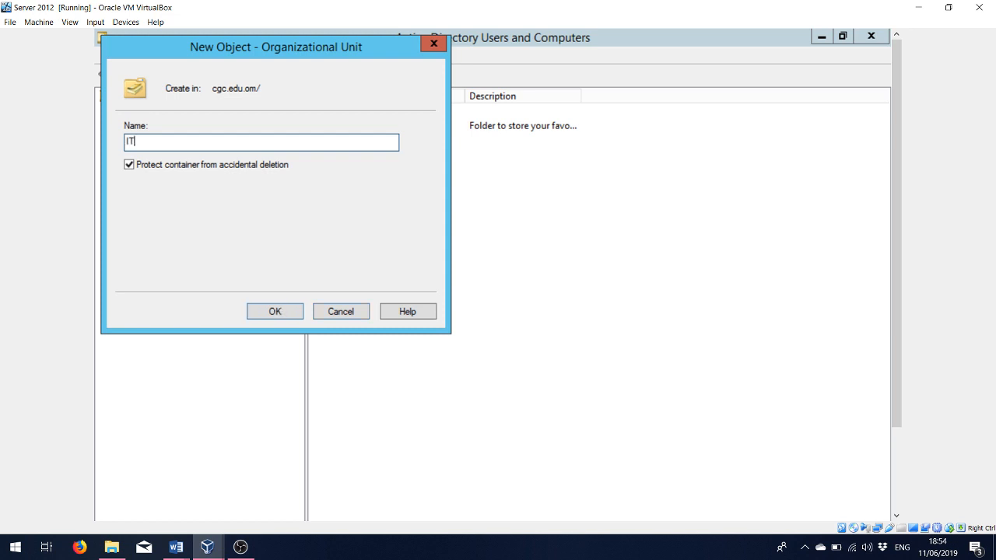
text(T)
click(274, 312)
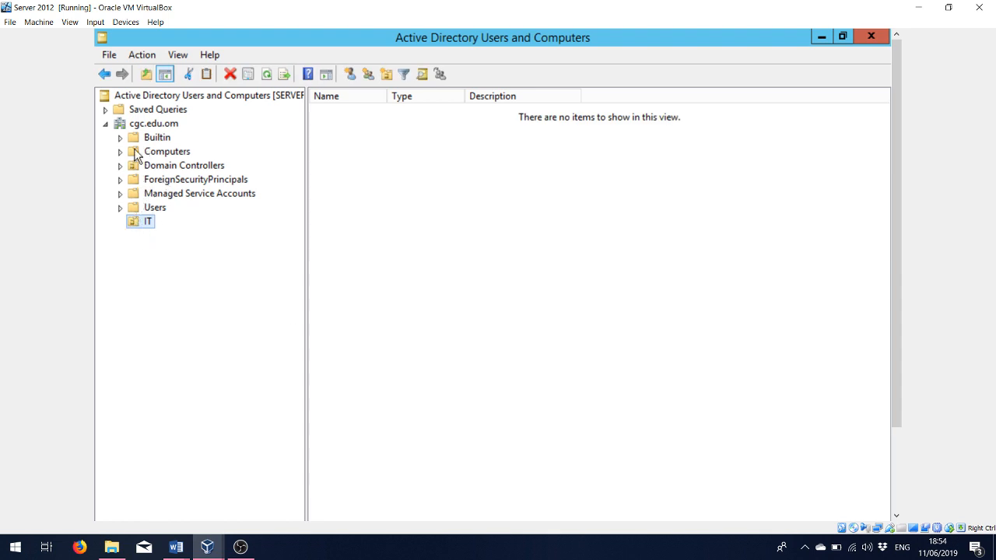
- Add a second organizational unit named ENGG under cgc.edu.om, beside IT
right_click(133, 127)
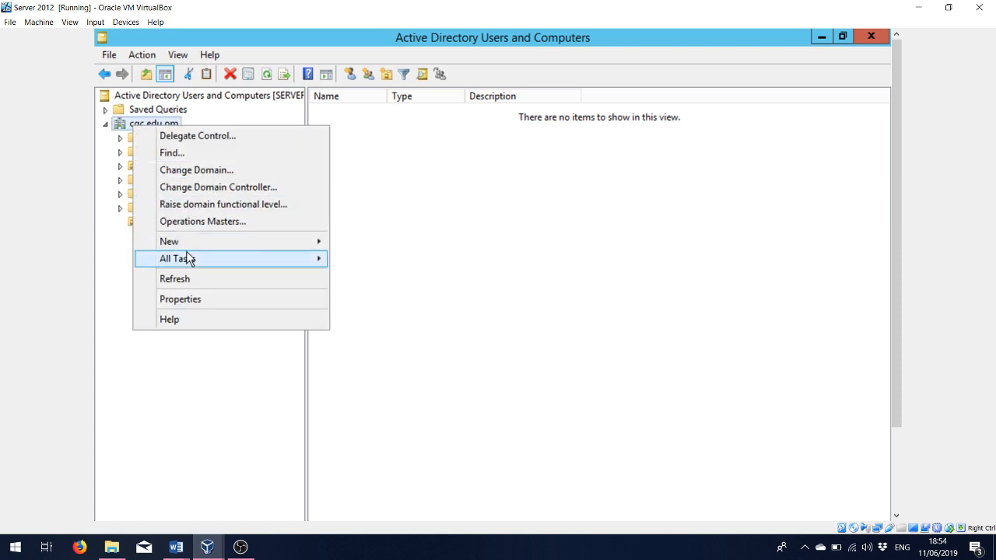
mouse_move(189, 259)
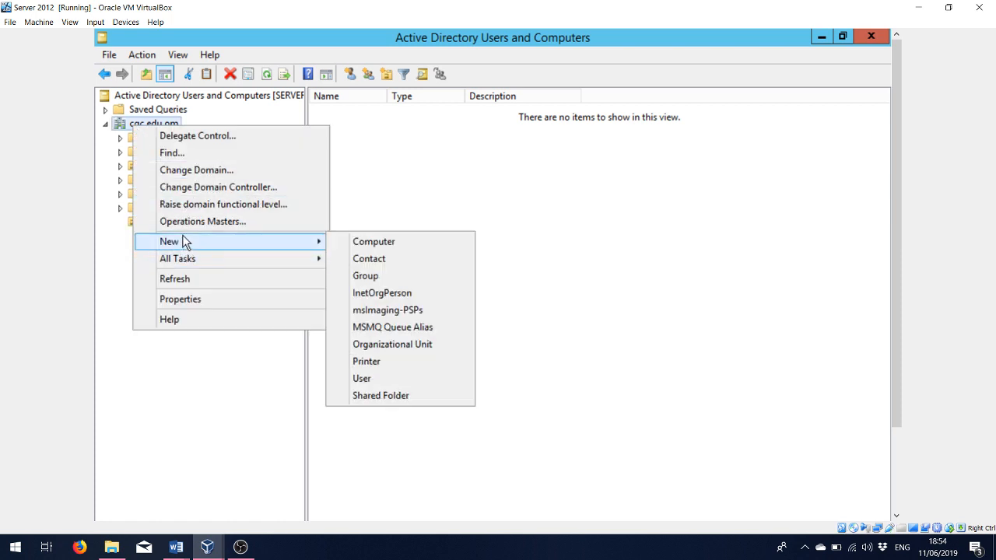
click(367, 344)
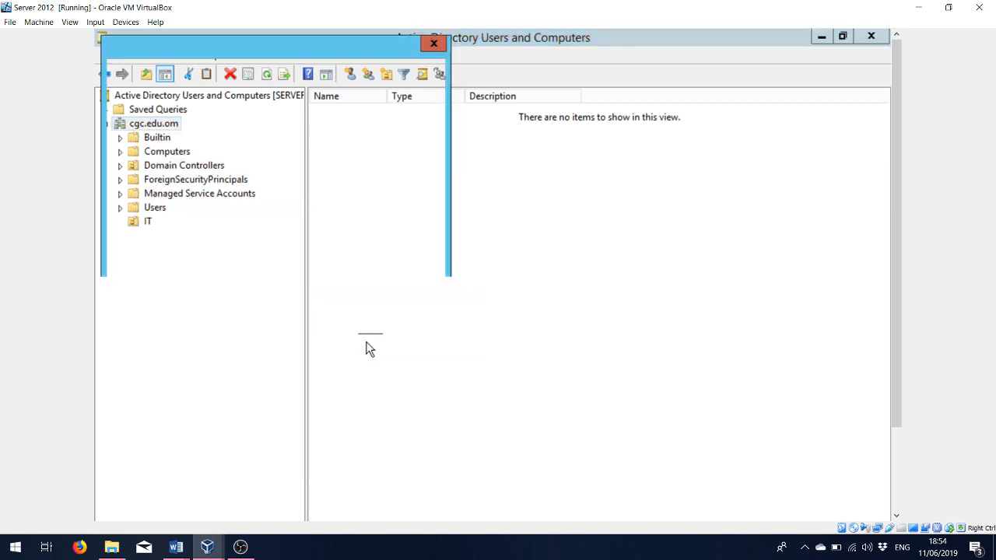
text(E)
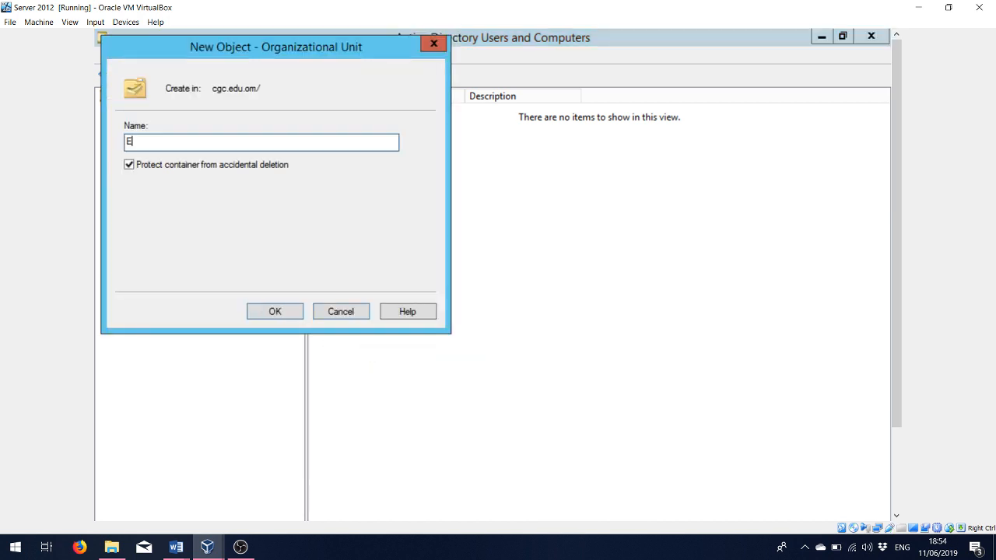
text(NGG)
click(291, 312)
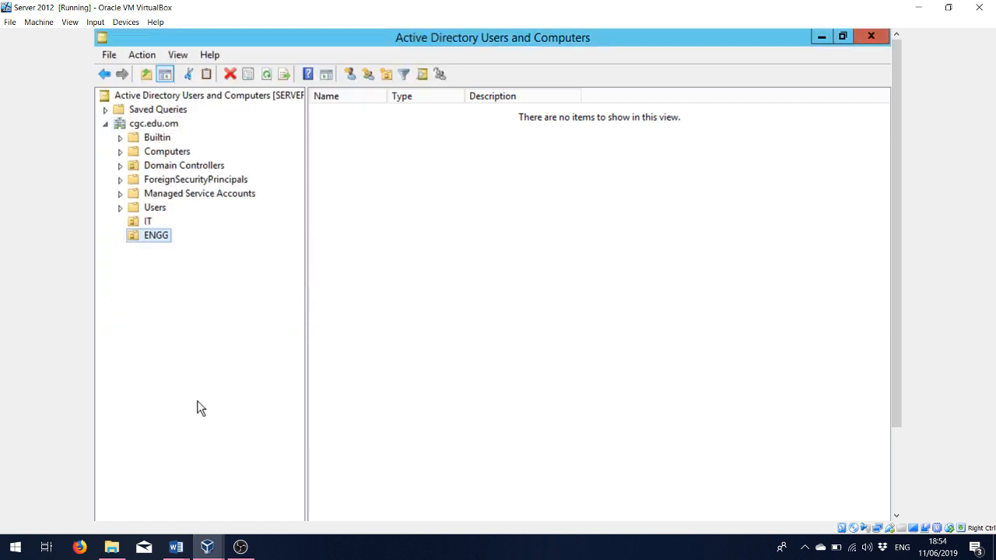
click(147, 221)
click(175, 547)
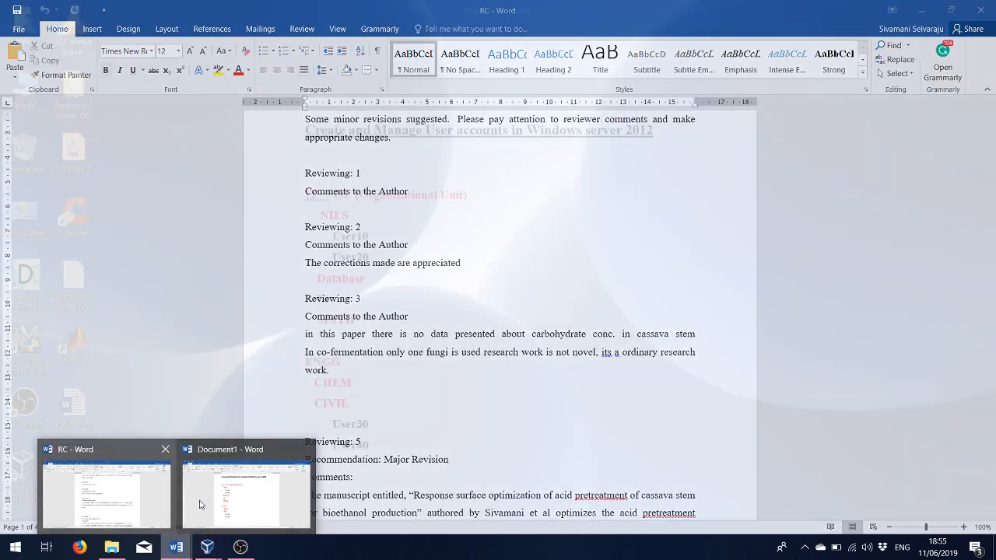
click(210, 502)
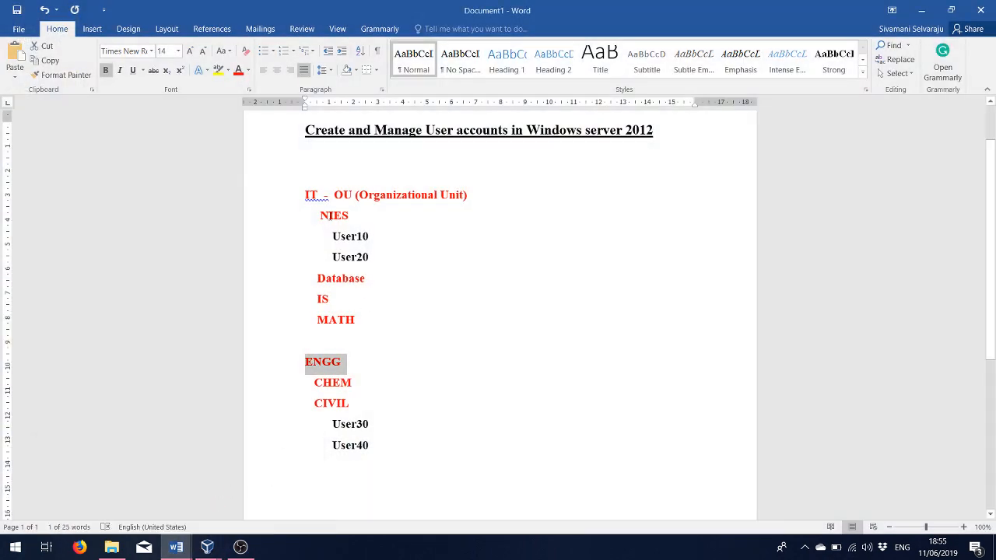
drag(305, 195, 354, 216)
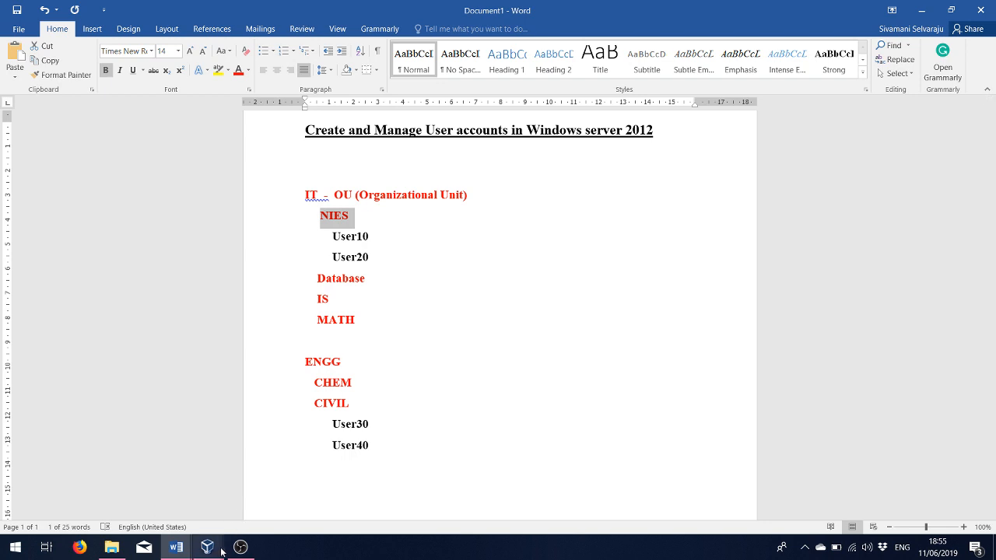
mouse_move(221, 549)
click(250, 510)
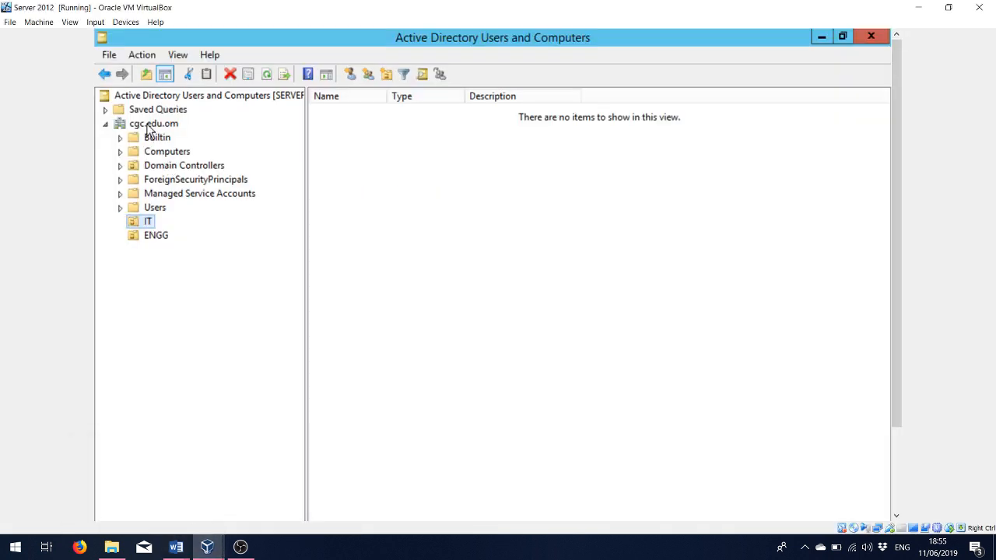
- Create the NIES and Database organizational units inside IT
right_click(147, 225)
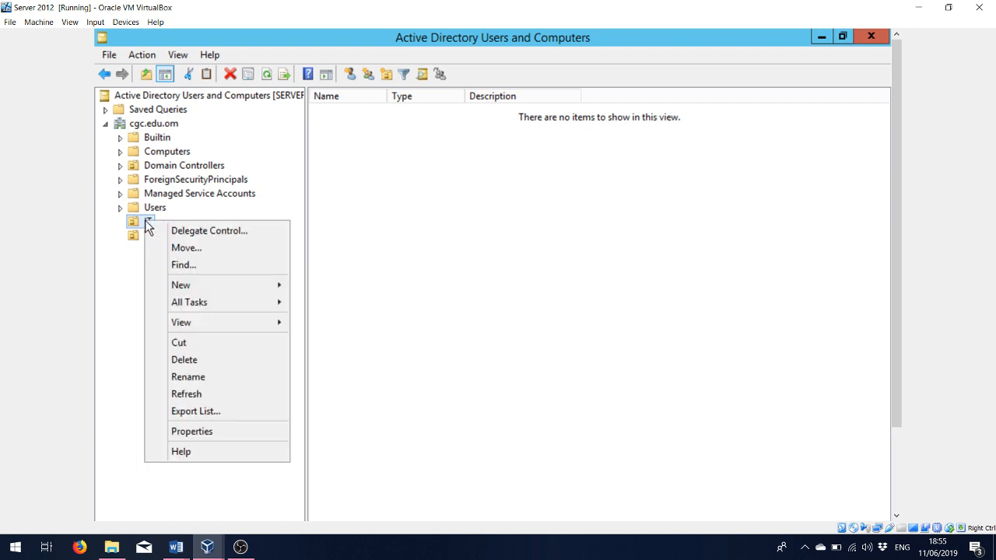
mouse_move(182, 287)
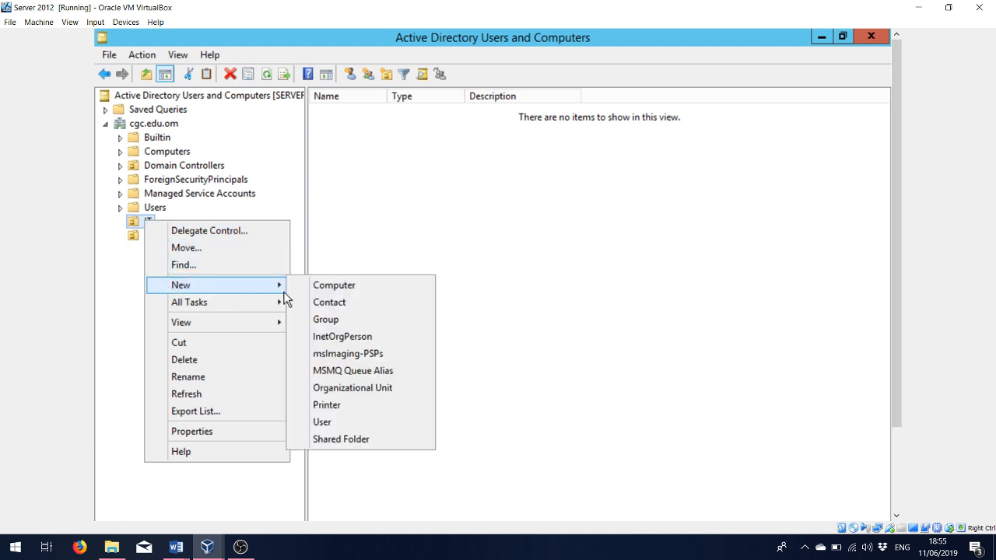
click(342, 391)
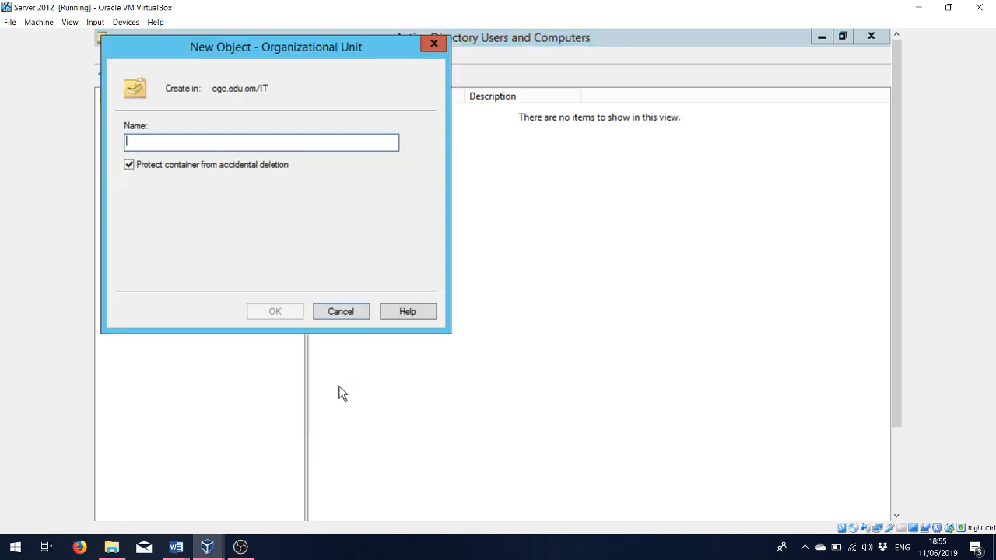
text(NIES)
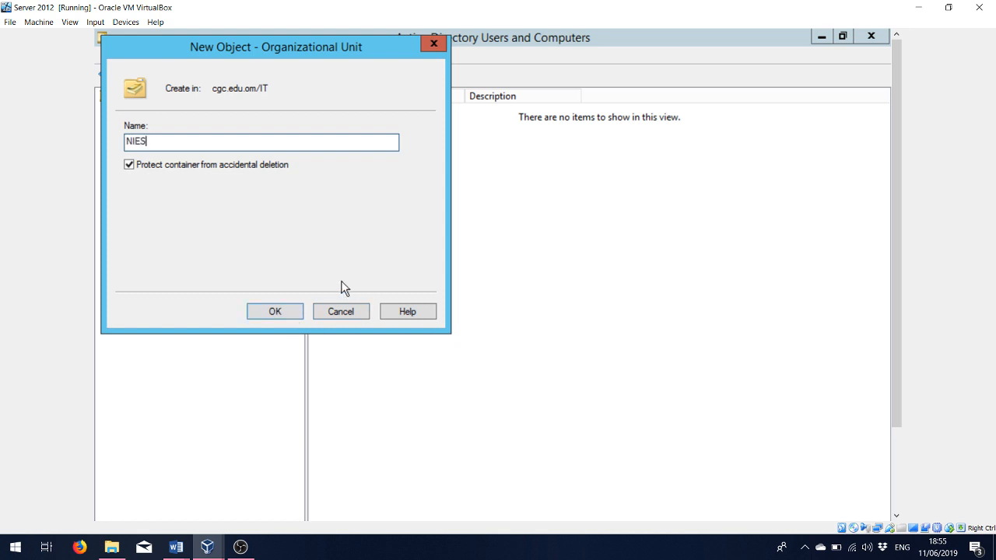
click(294, 319)
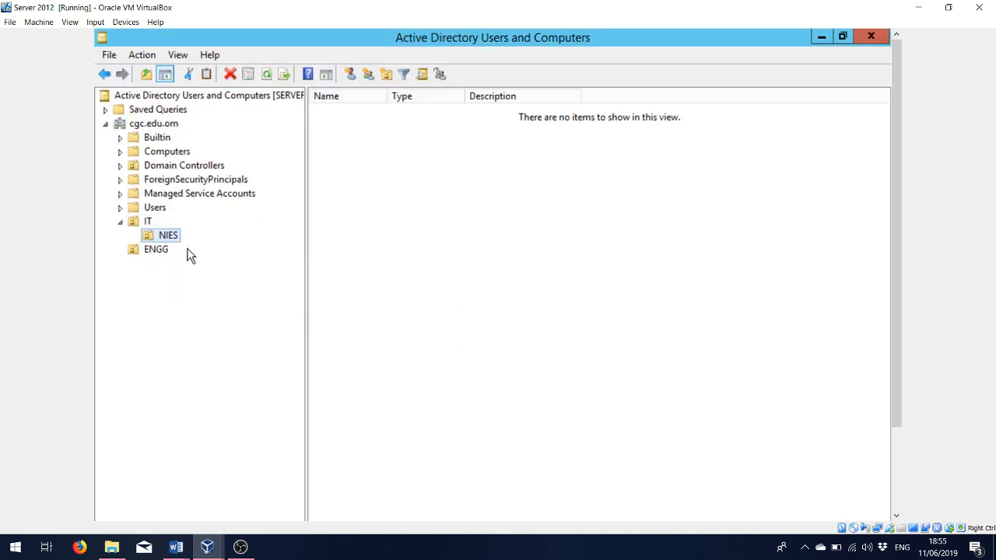
right_click(148, 222)
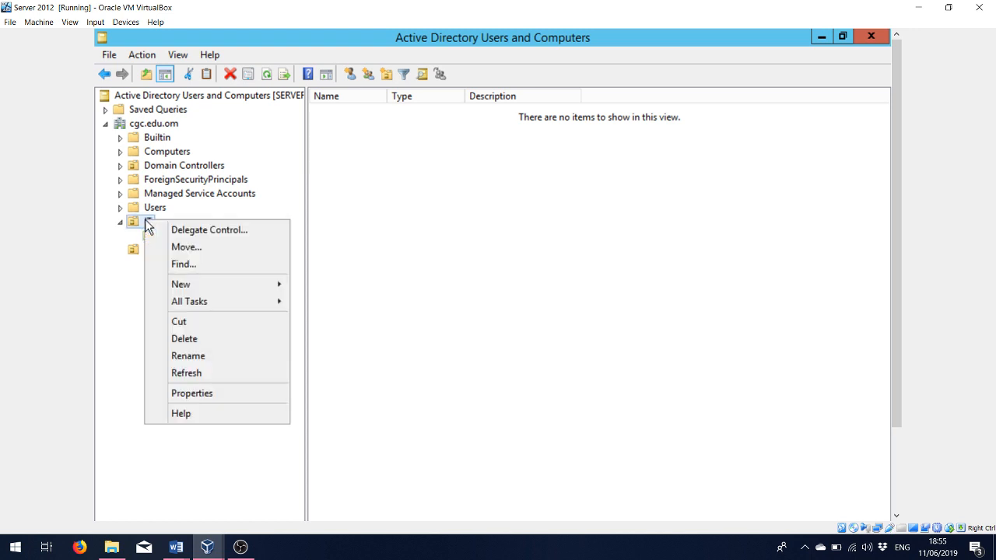
mouse_move(186, 292)
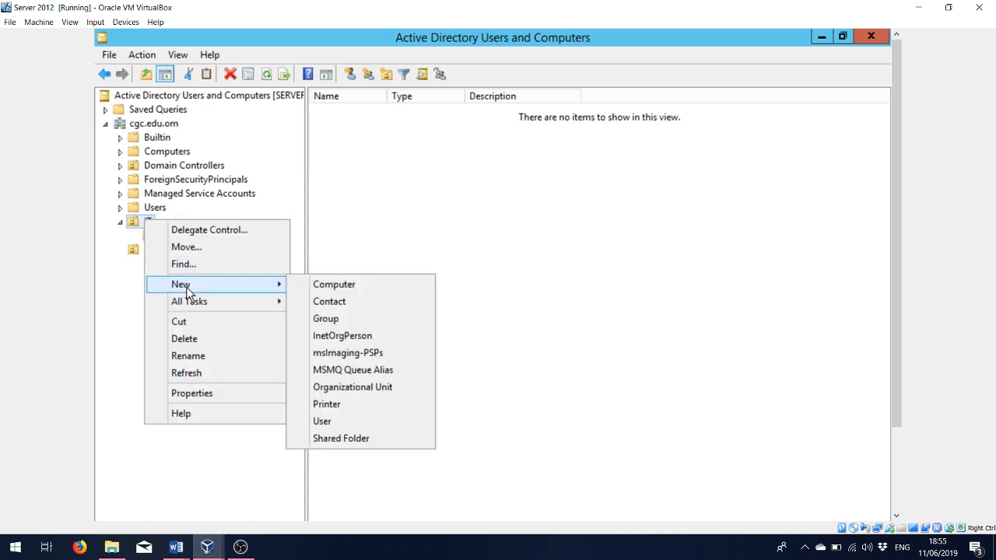
click(335, 389)
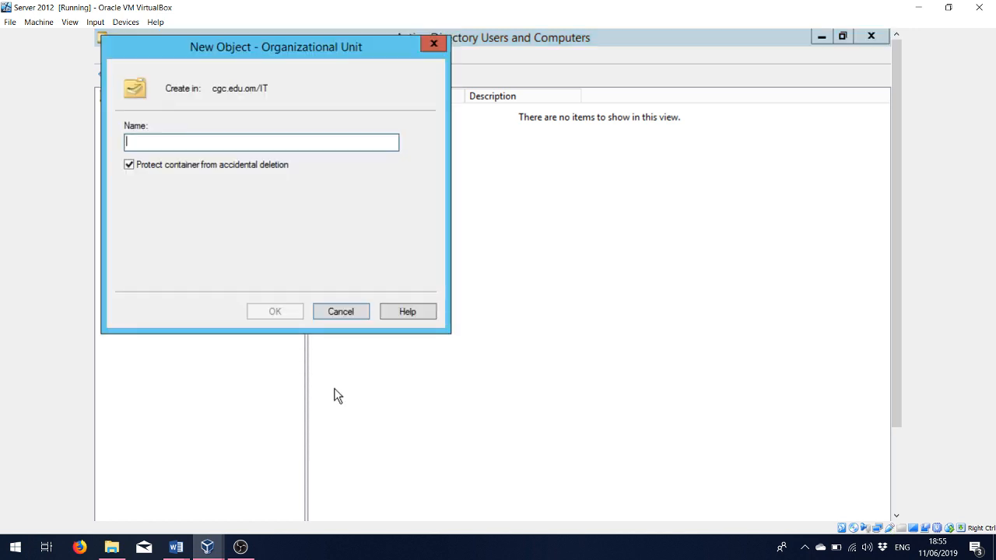
text(Database)
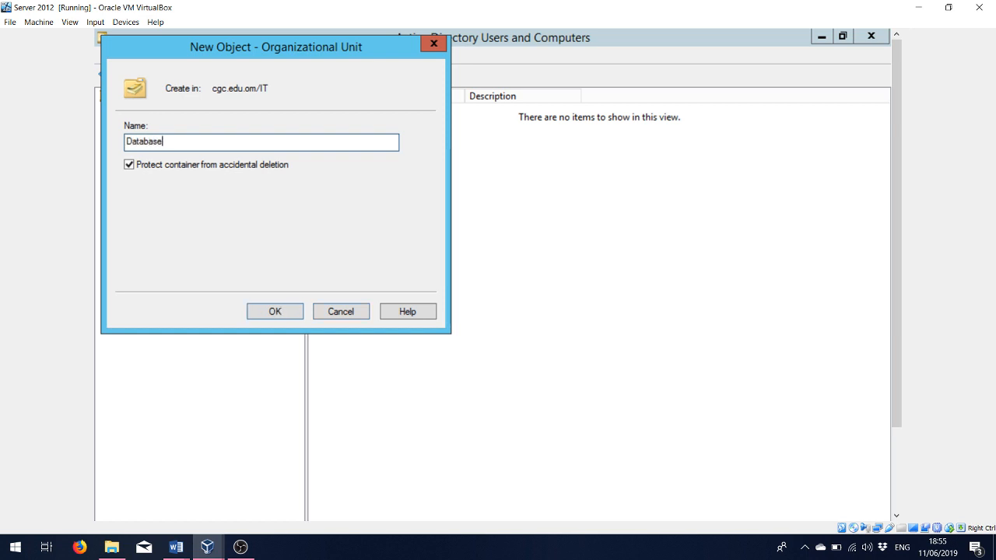
click(289, 314)
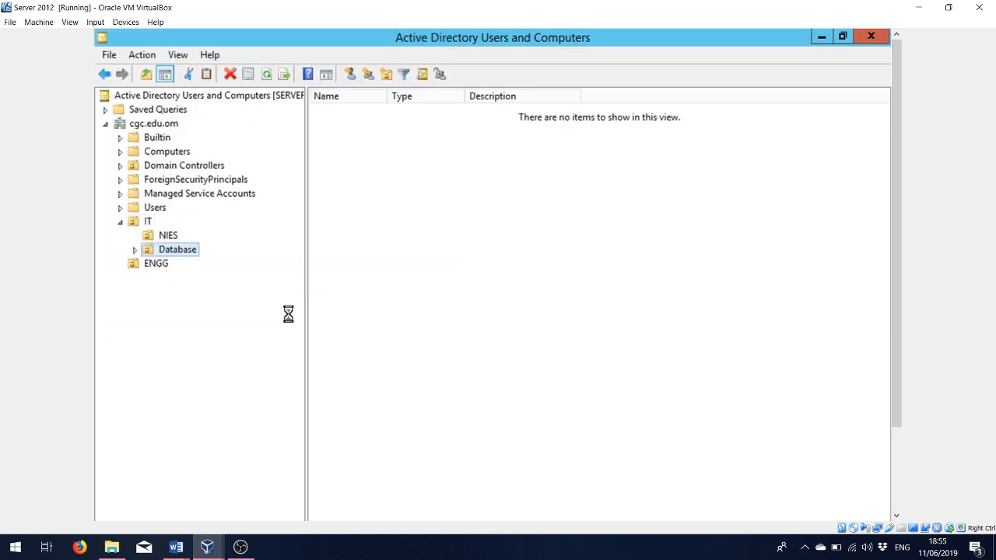
- Add the IS and MATH organizational units inside IT
right_click(147, 225)
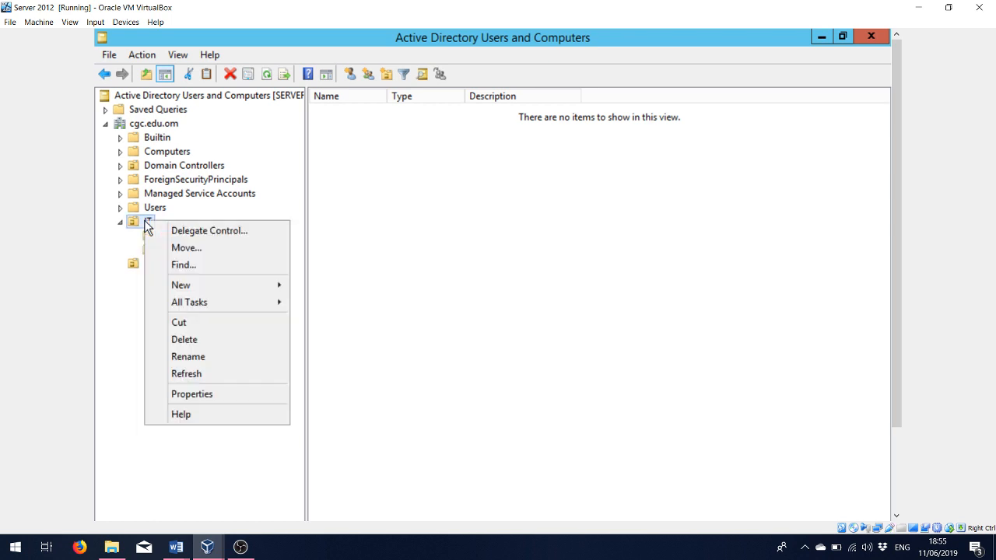
mouse_move(208, 288)
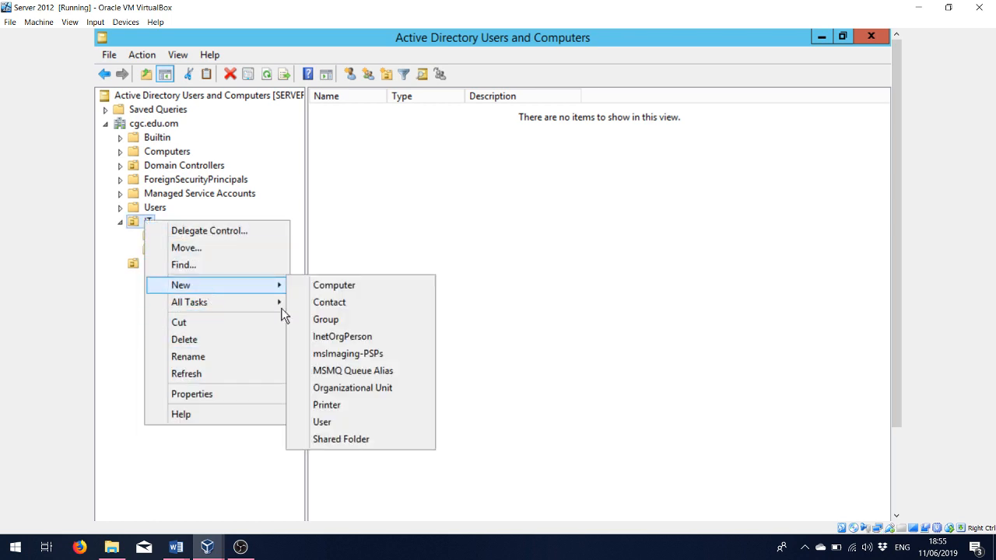
click(329, 389)
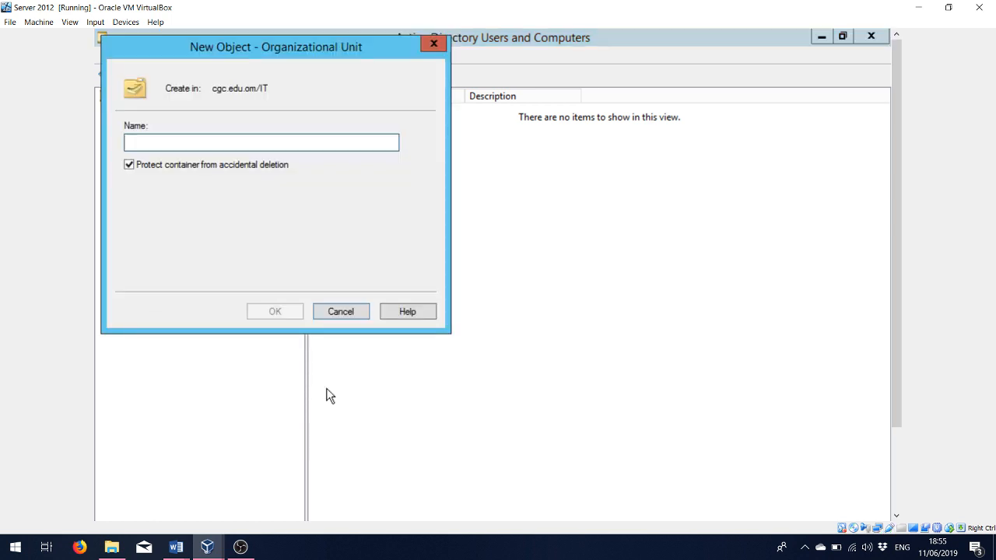
text(IS)
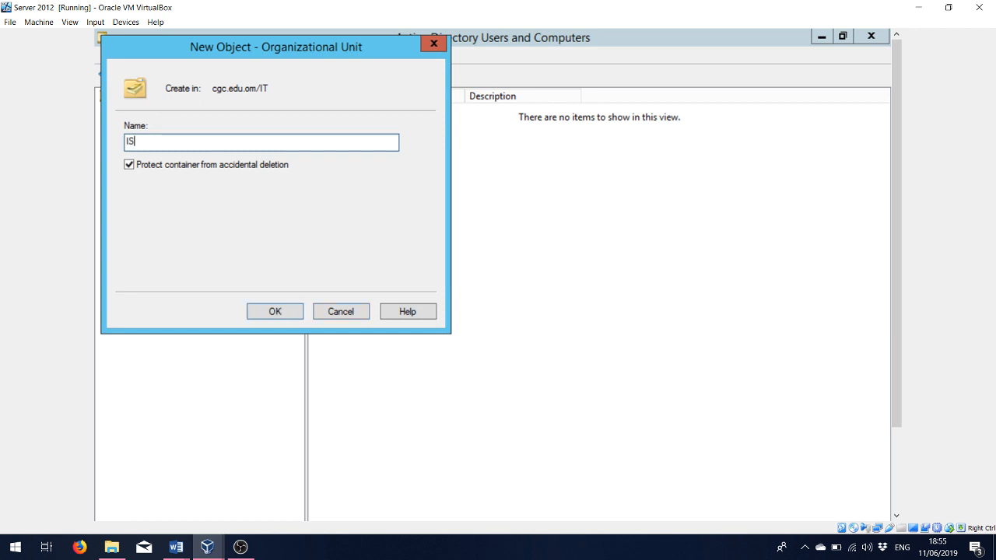
click(276, 312)
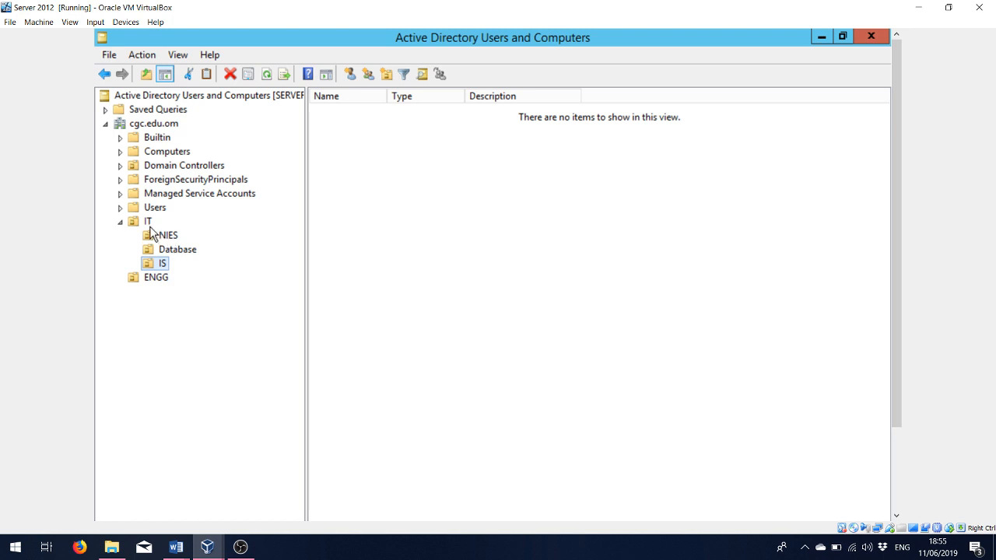
right_click(148, 224)
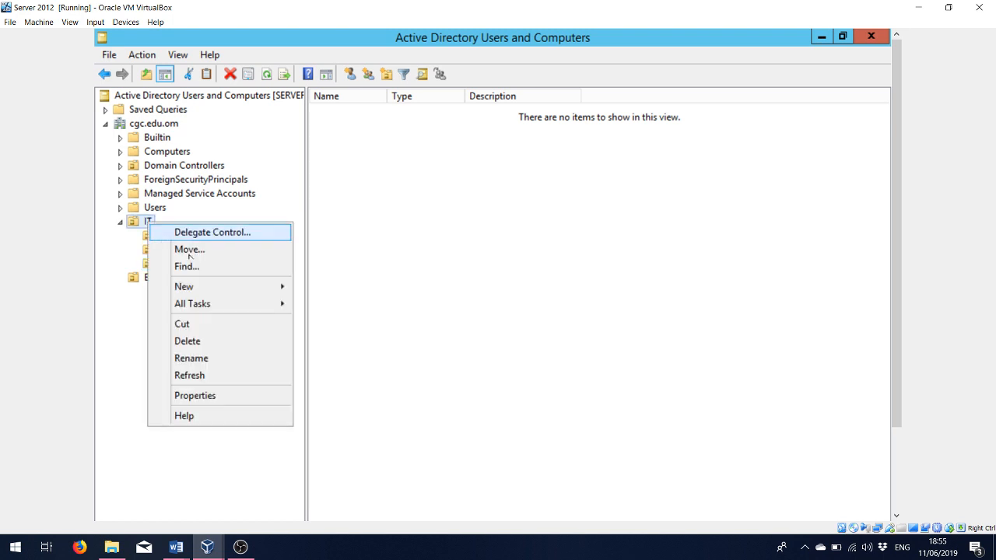
mouse_move(266, 292)
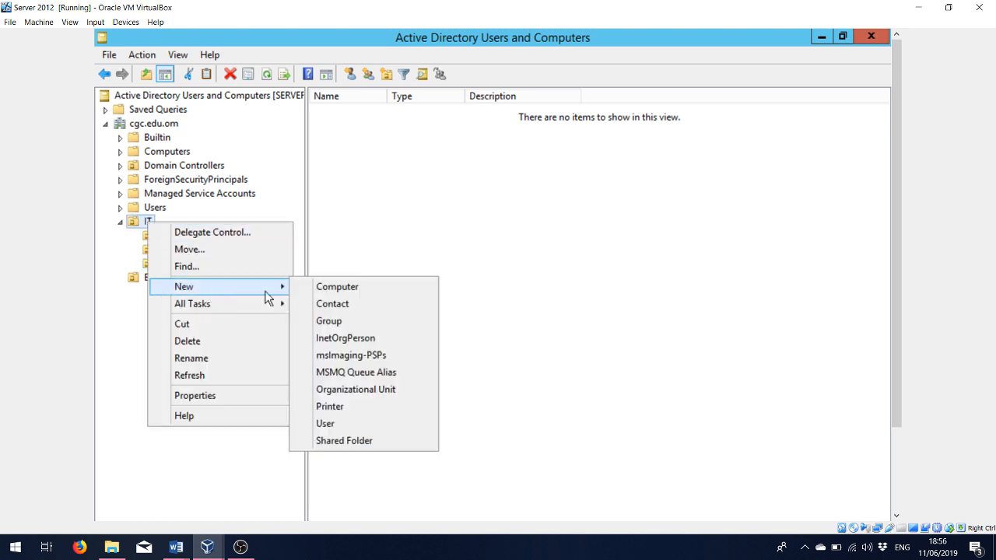
click(331, 391)
text(MATH)
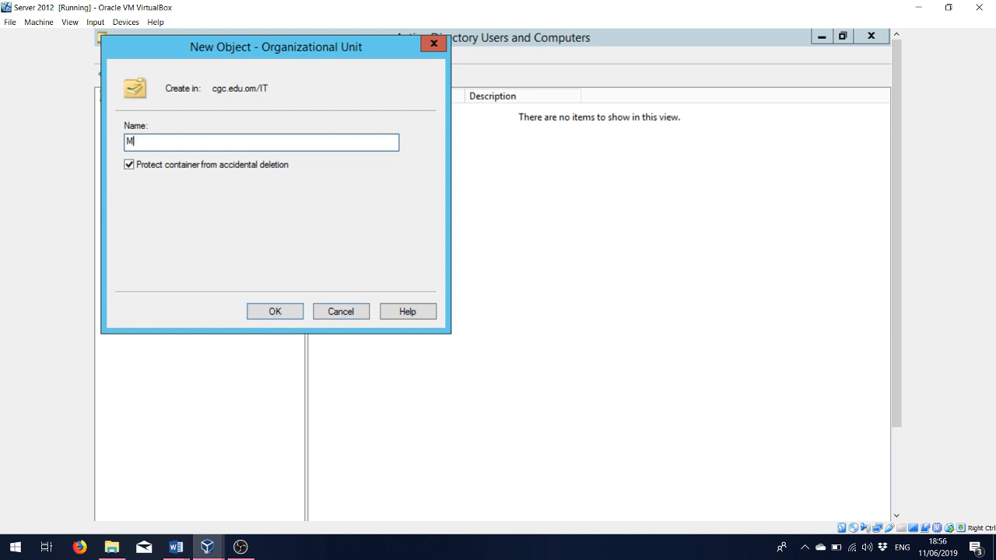
click(274, 311)
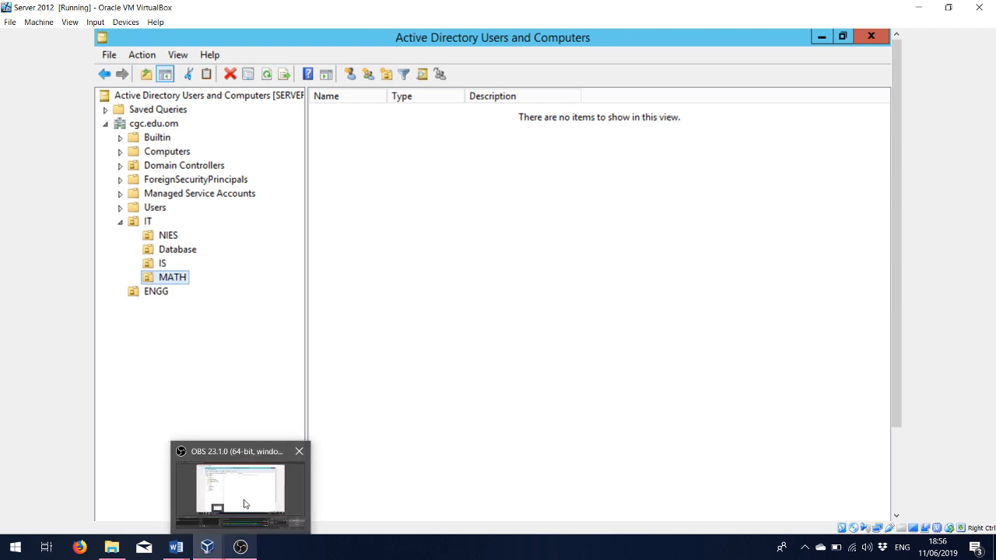
mouse_move(207, 545)
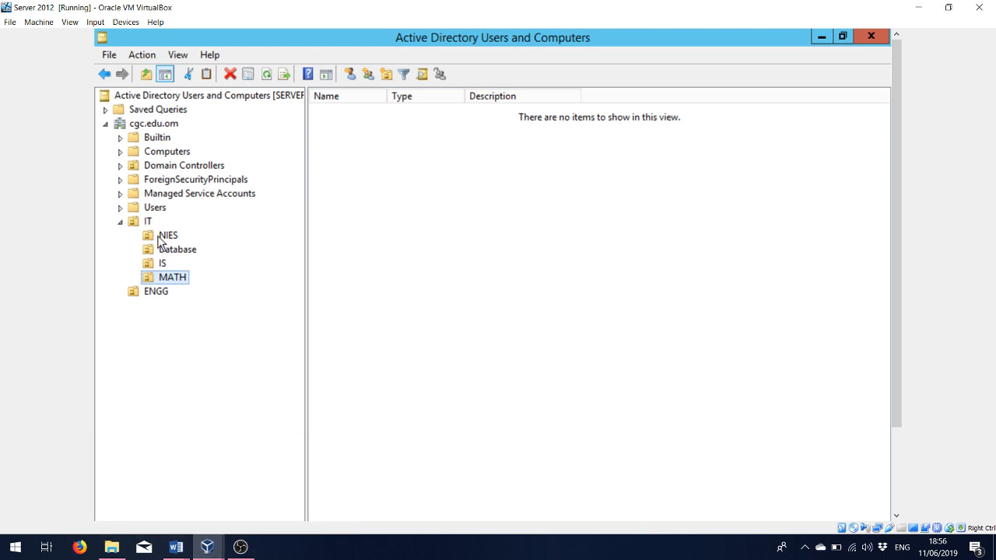
- Create the CHEM organizational unit inside ENGG
right_click(132, 300)
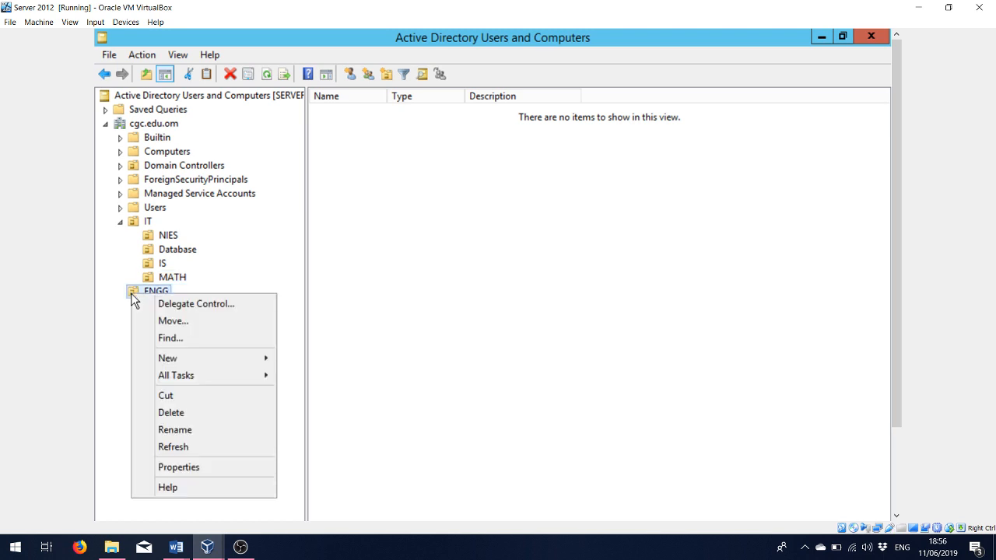
mouse_move(168, 364)
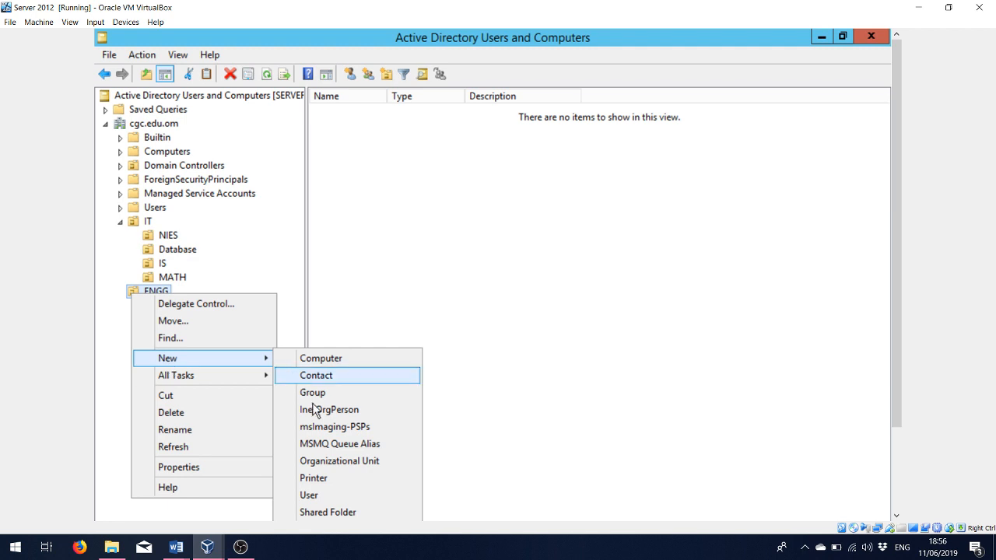
click(325, 465)
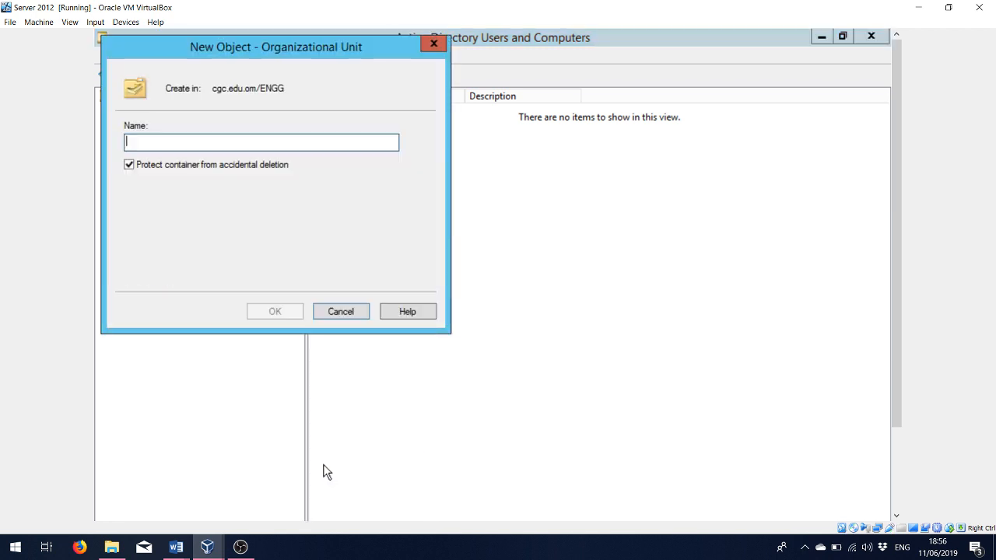
text(CHEM)
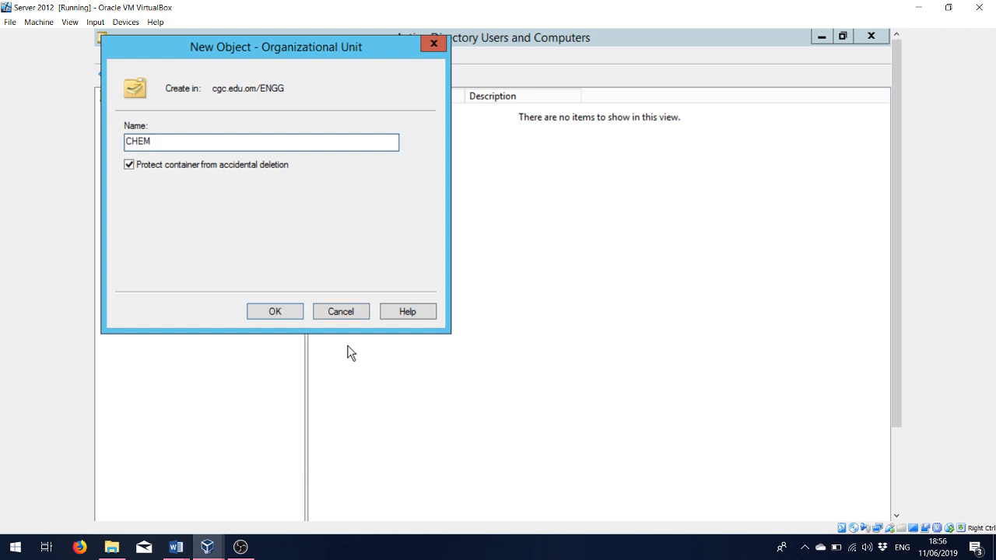
click(277, 314)
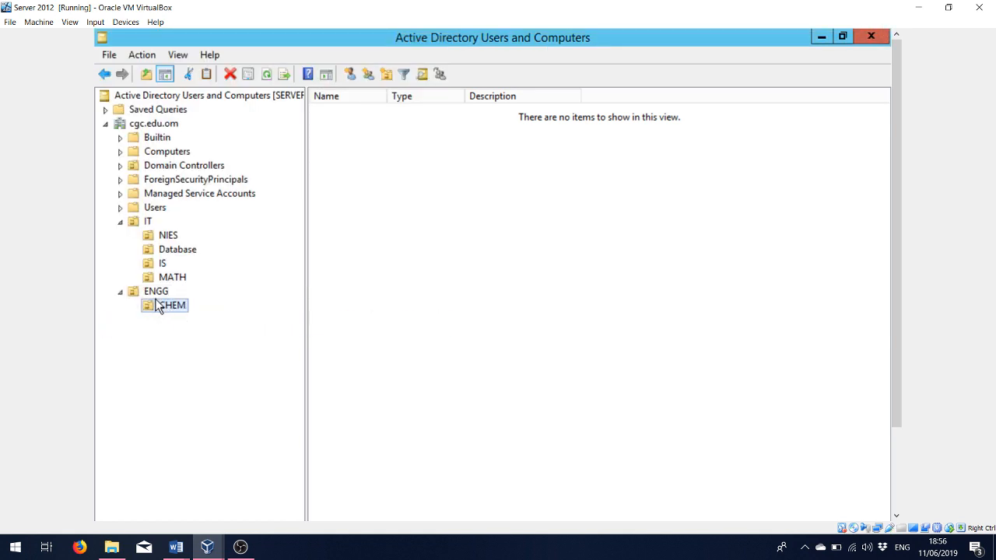
- After checking the plan's unit names, add a CIVIL organizational unit inside ENGG
right_click(153, 293)
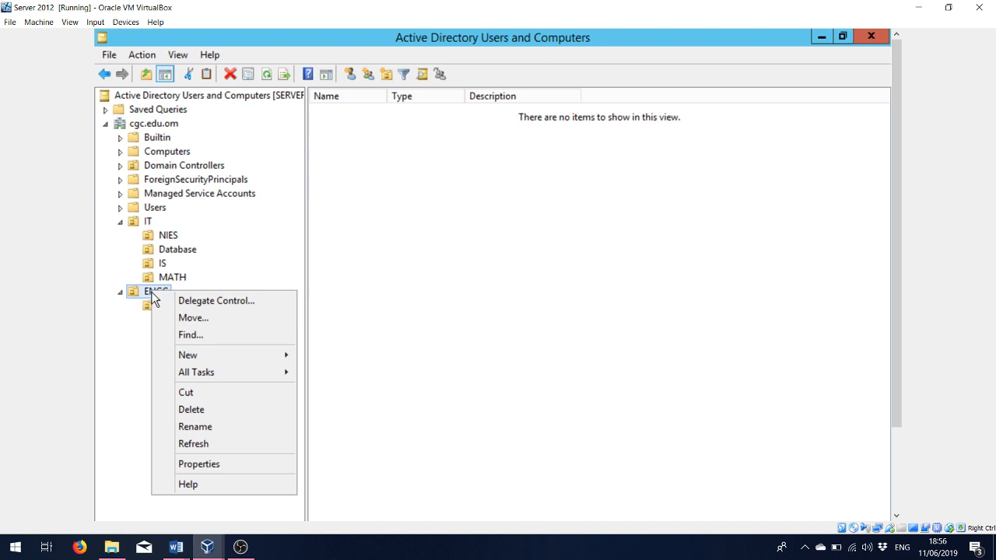
mouse_move(196, 355)
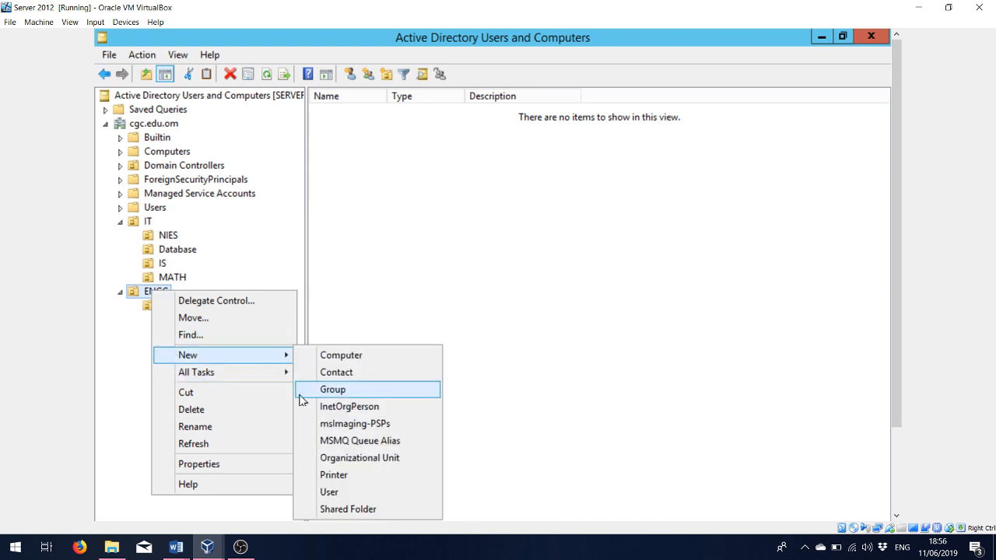
click(340, 460)
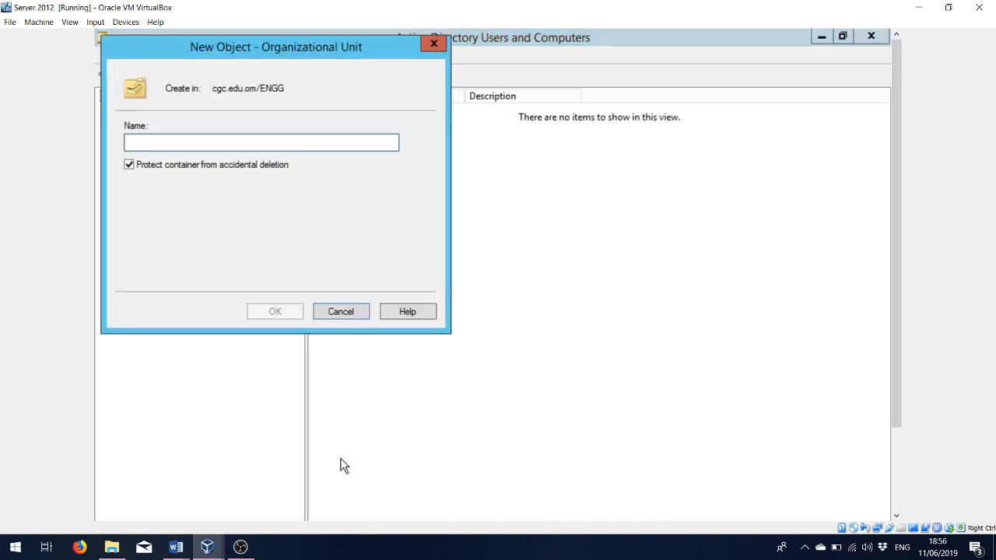
text(MECH)
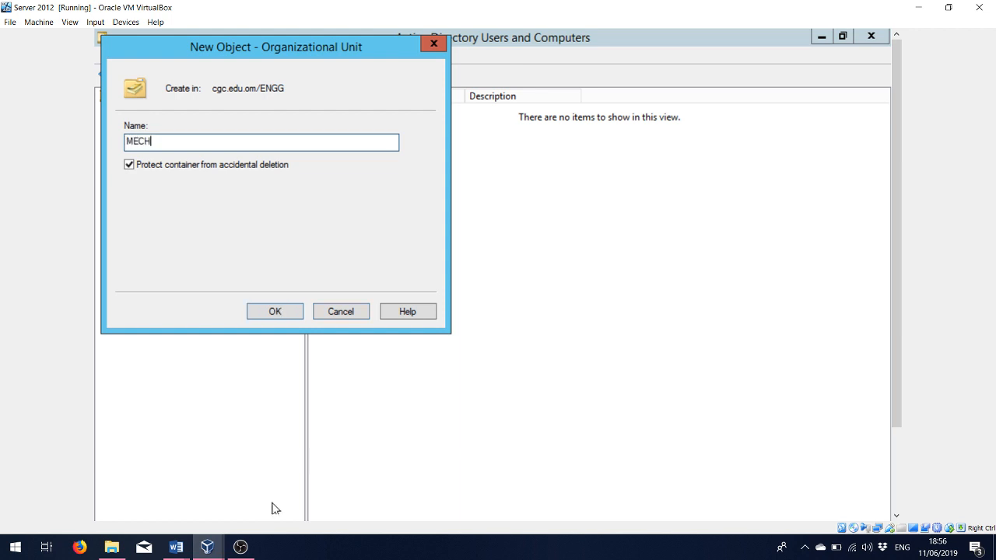
mouse_move(176, 547)
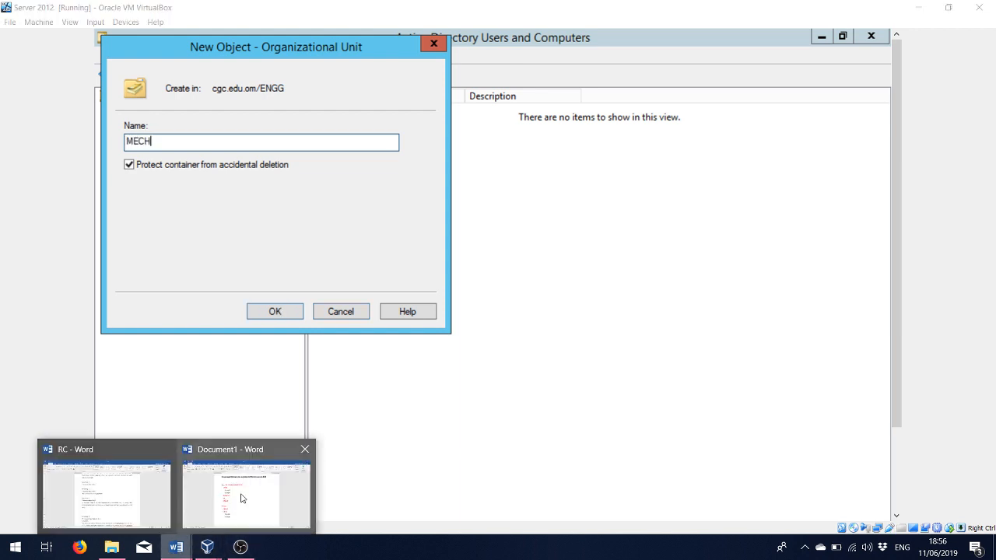
click(245, 491)
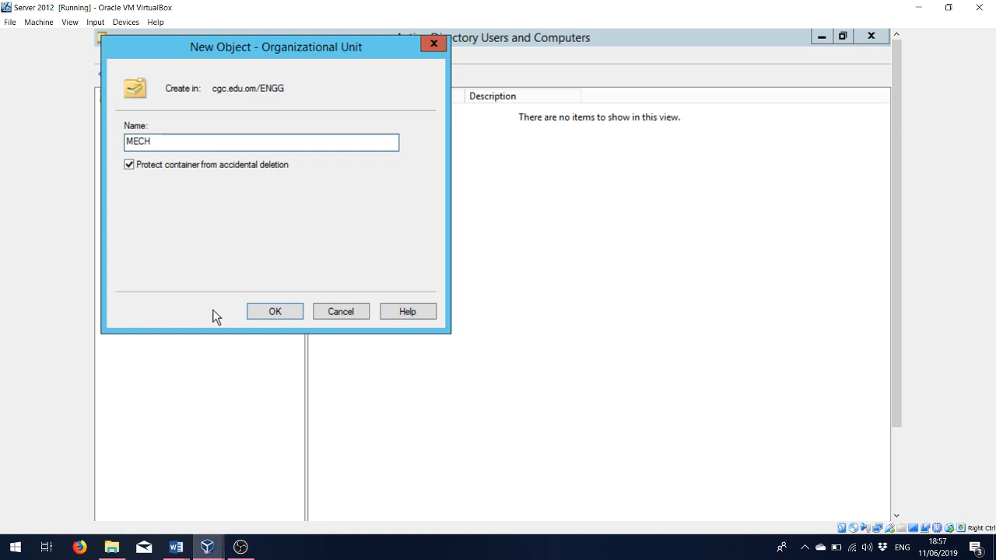
key(BackSpace)
key(BackSpace)
key(BackSpace)
key(BackSpace)
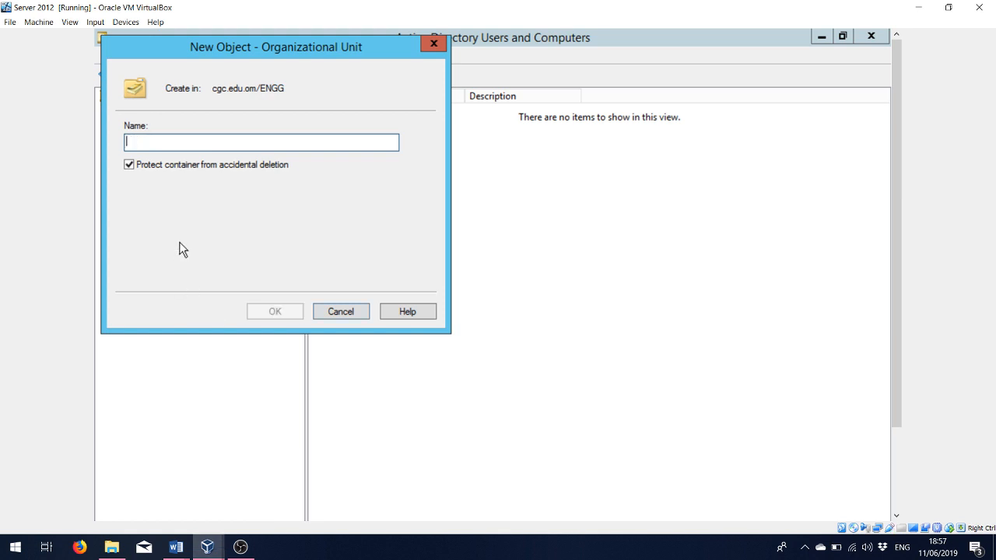
text(CIVIL)
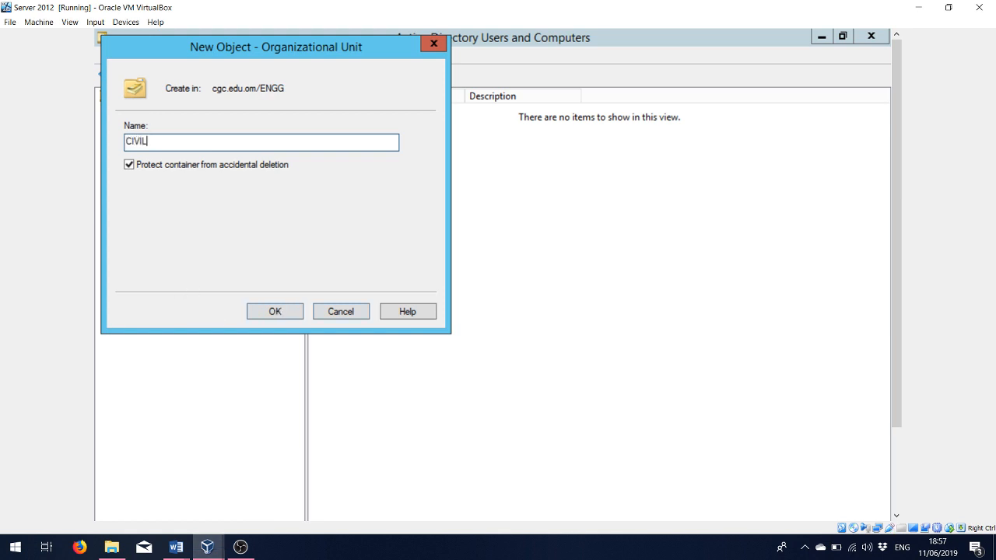
click(271, 312)
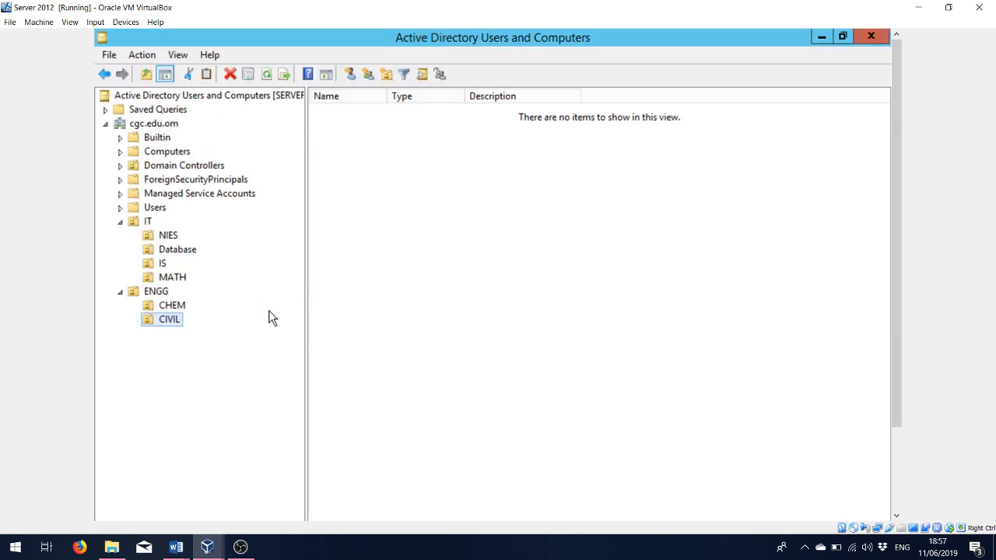
click(220, 549)
- Bring up the Document1 notes and highlight the User10 and User20 lines
click(295, 520)
click(187, 549)
click(233, 490)
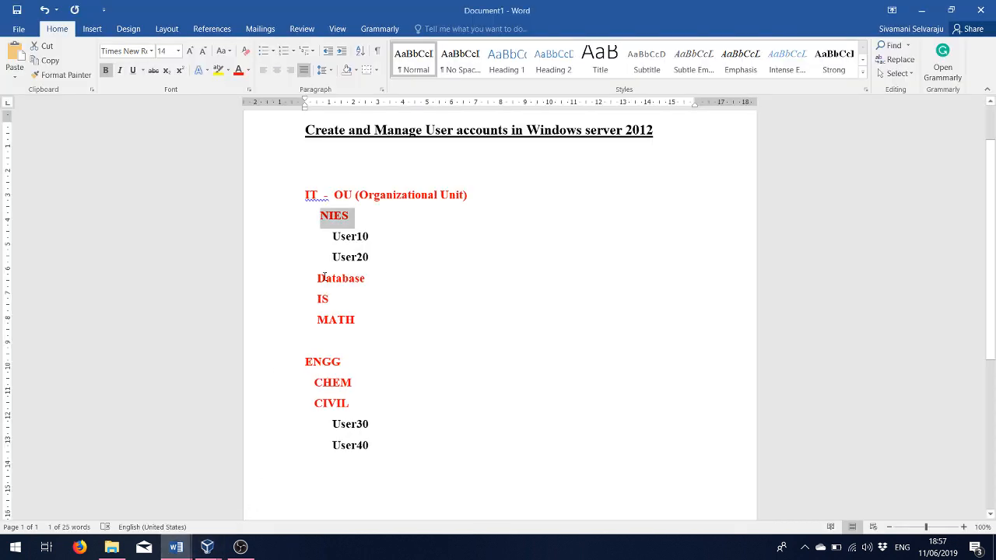
drag(332, 240, 375, 259)
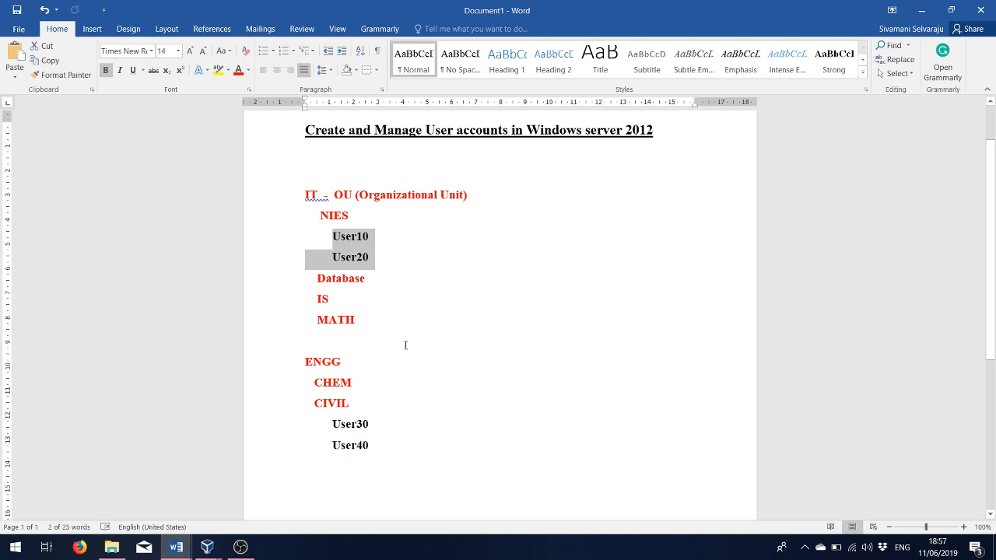
- Add a line below User40 recording the default account password, then return to the server
click(340, 473)
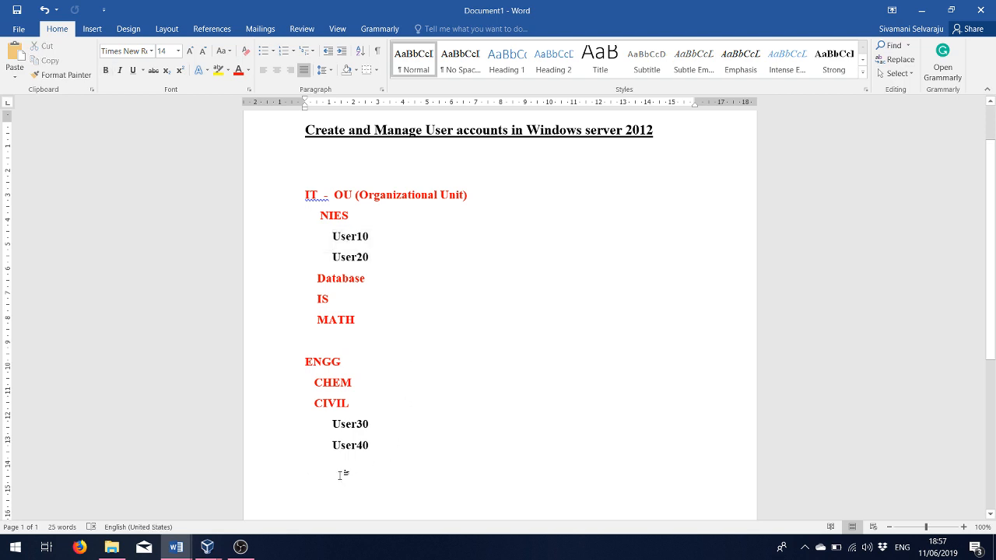
key(Return)
key(Return)
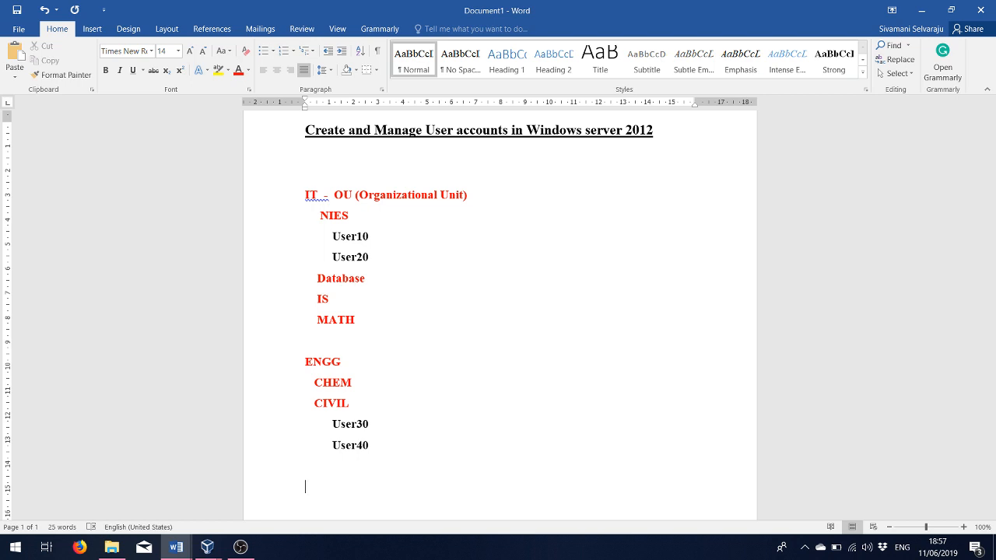
text(pass)
text(word:)
text( We)
text(lcome)
key(BackSpace)
key(BackSpace)
text(me)
key(BackSpace)
key(BackSpace)
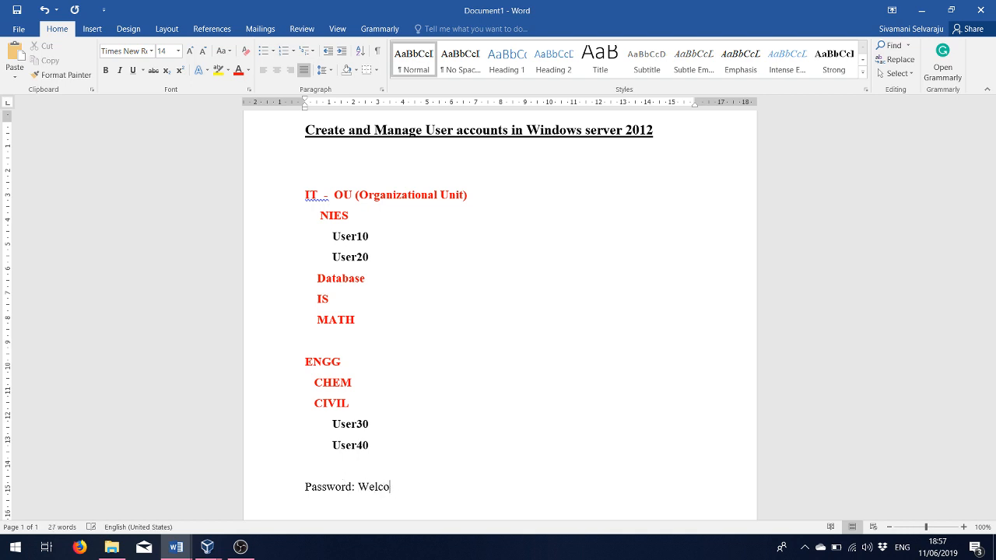
text(me@123)
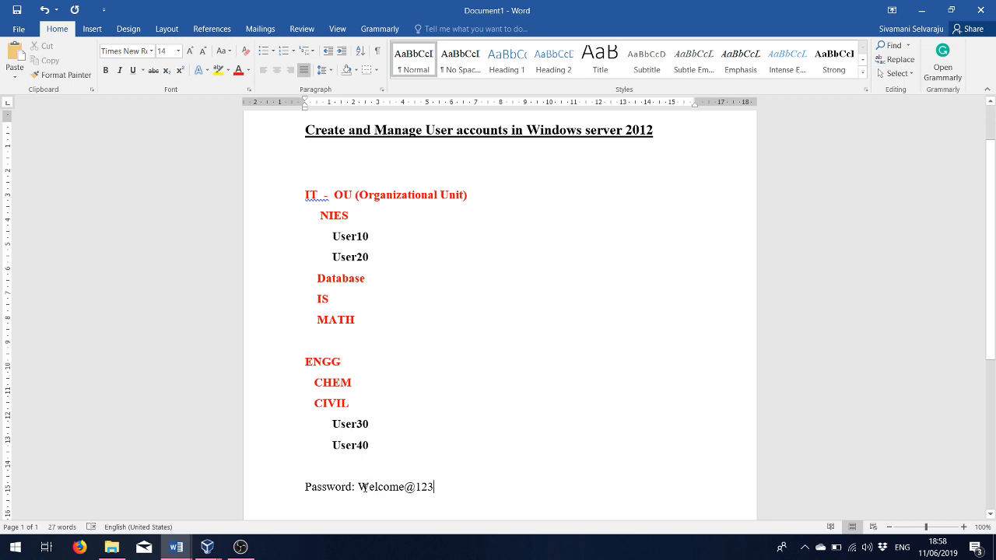
drag(359, 486, 436, 490)
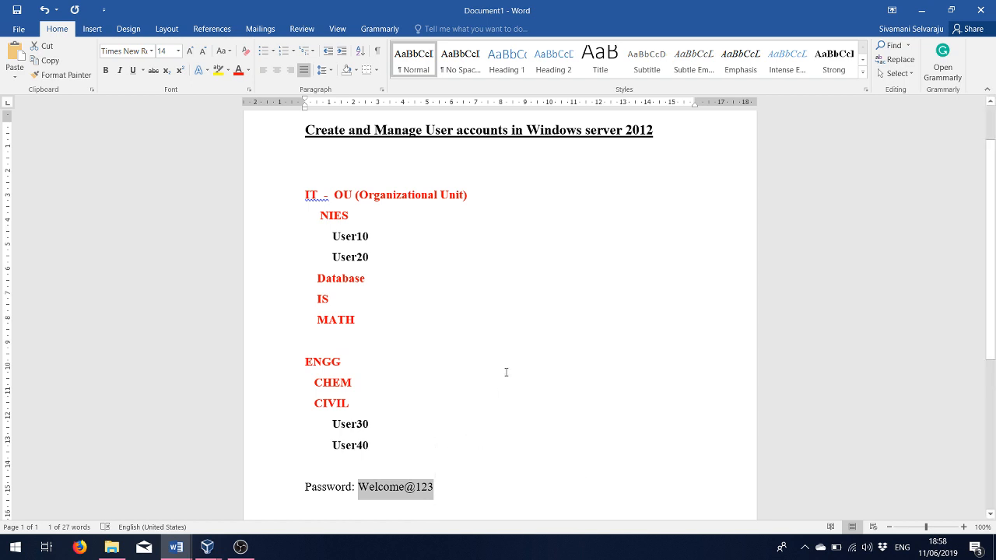
click(343, 361)
mouse_move(208, 546)
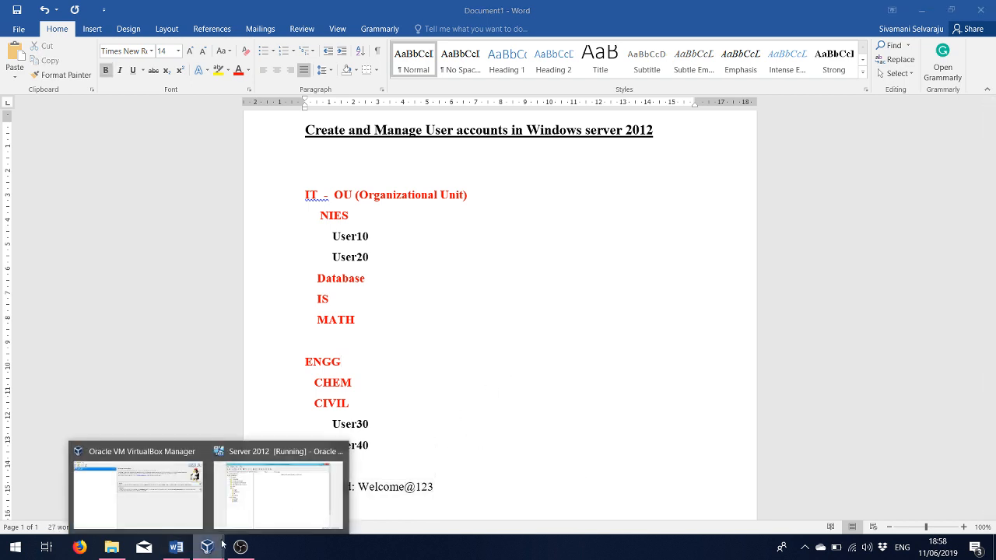
click(265, 498)
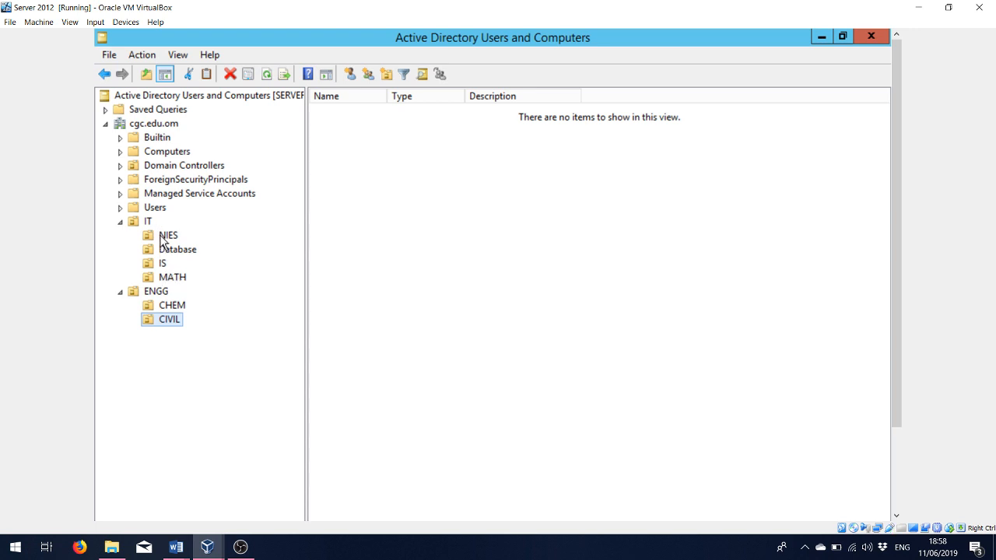
- Glance at the Word notes, then choose New > User on the NIES unit under IT
mouse_move(176, 547)
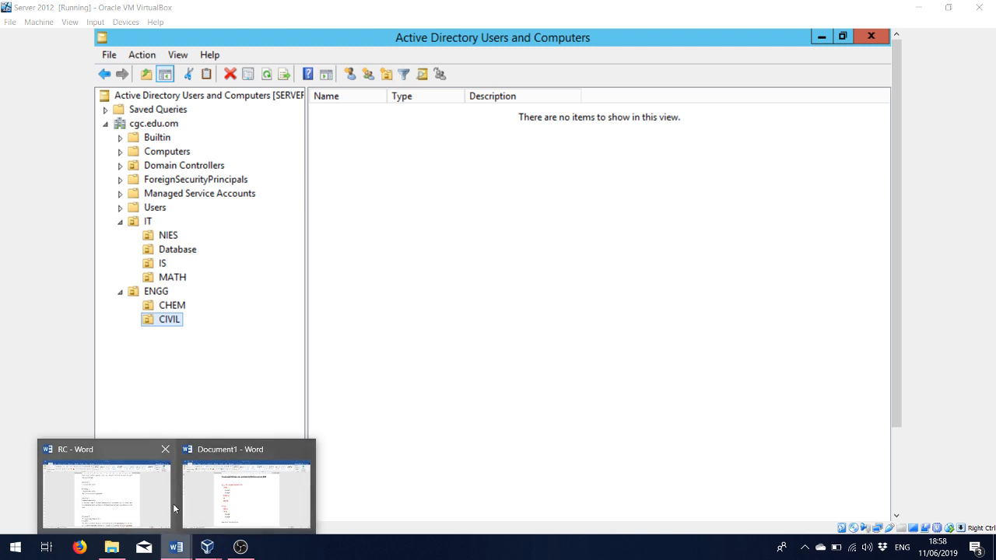
click(203, 494)
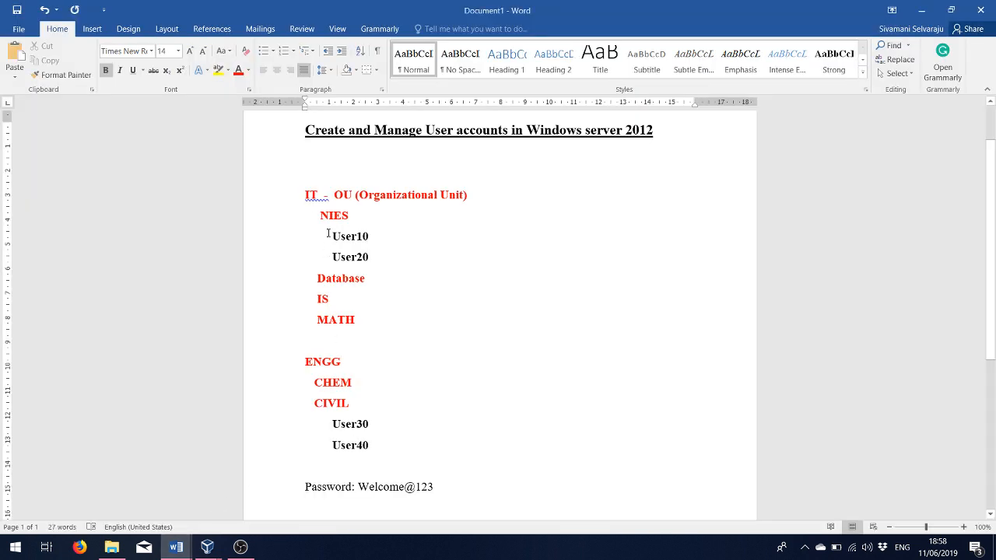
mouse_move(207, 547)
click(245, 518)
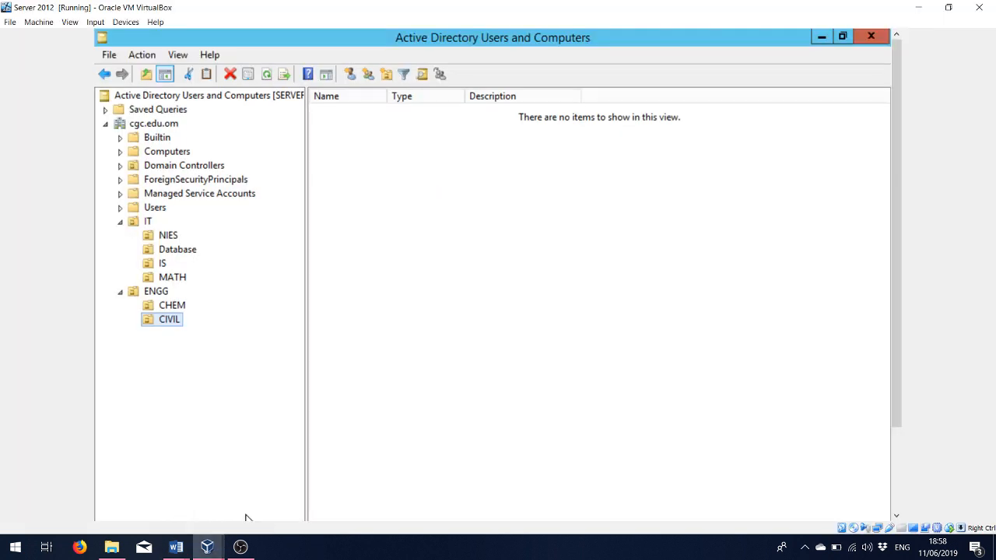
right_click(169, 241)
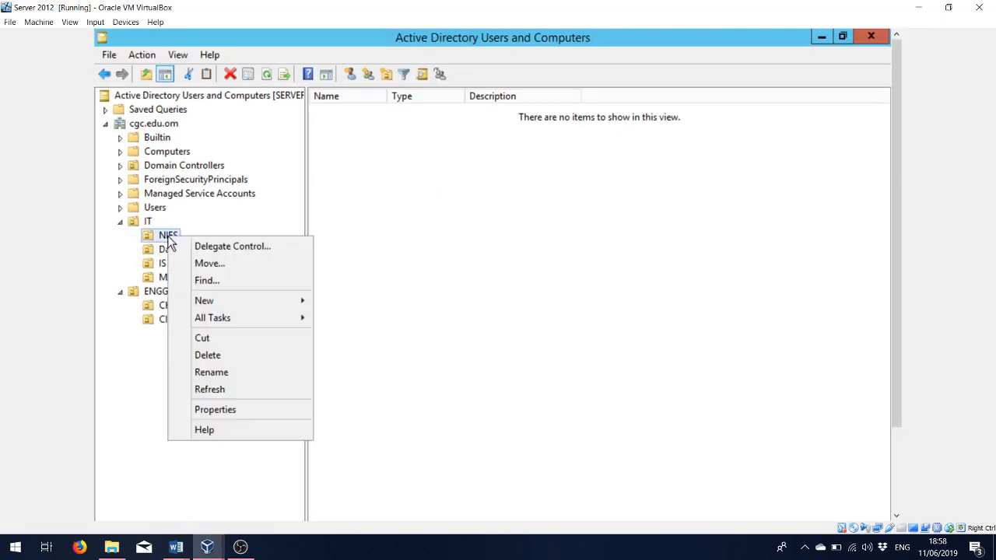
click(206, 305)
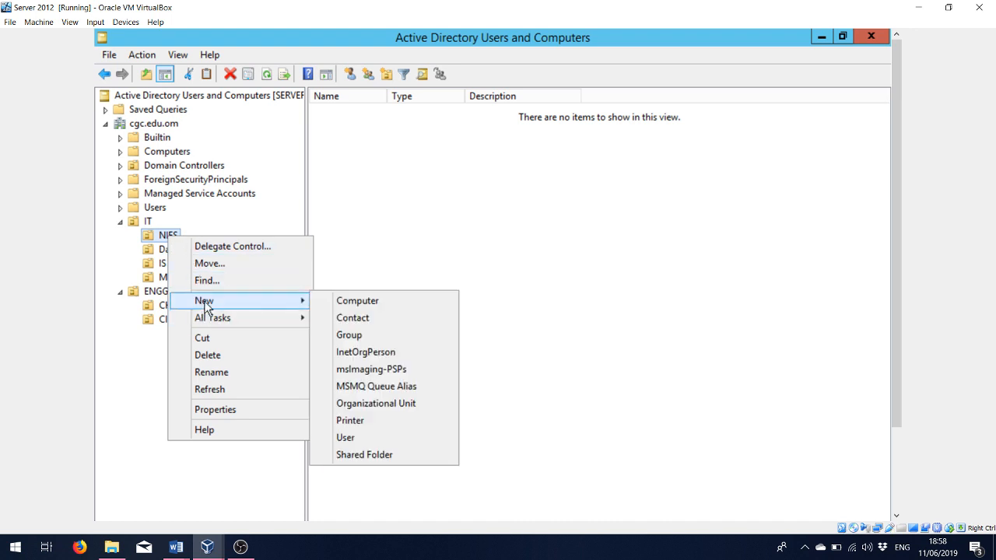
click(360, 440)
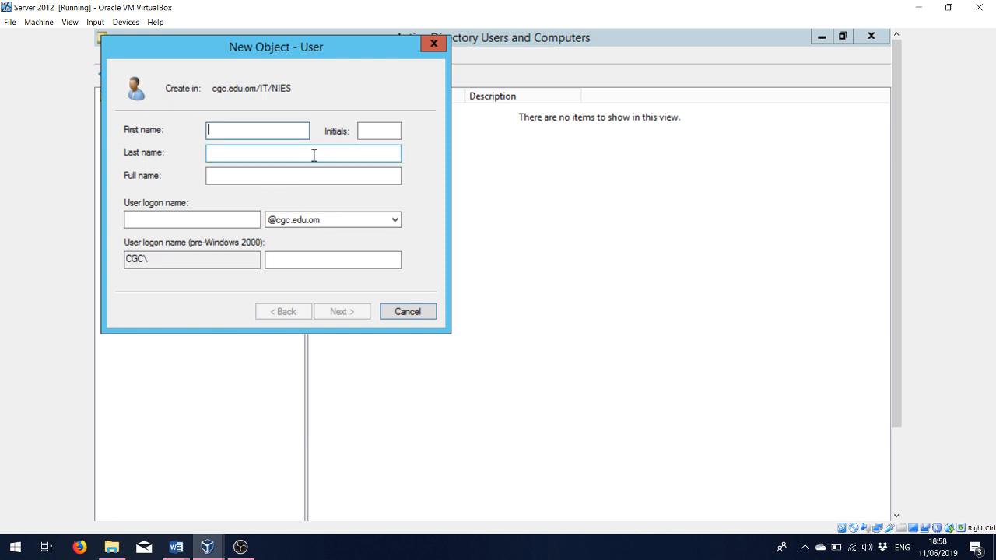
text(user10)
click(233, 221)
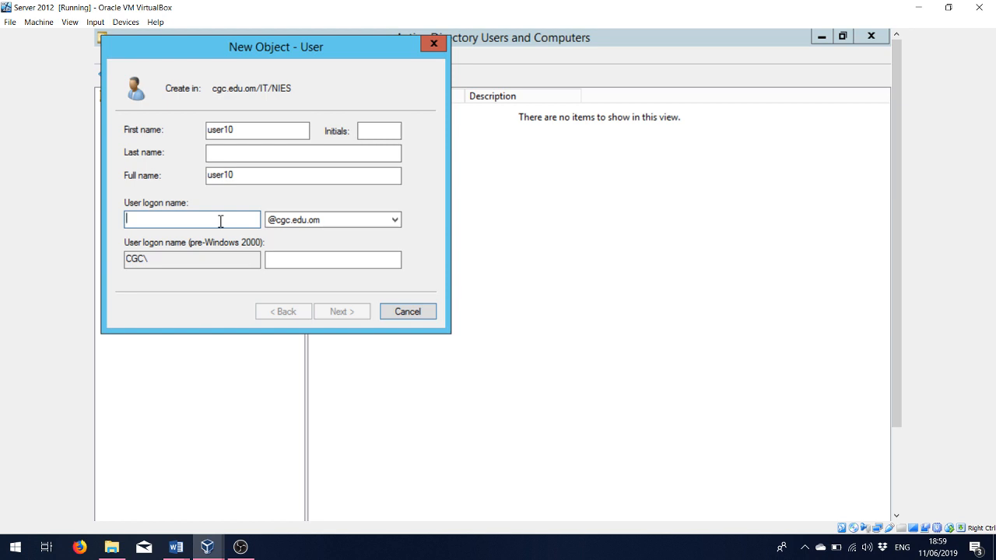
text(u)
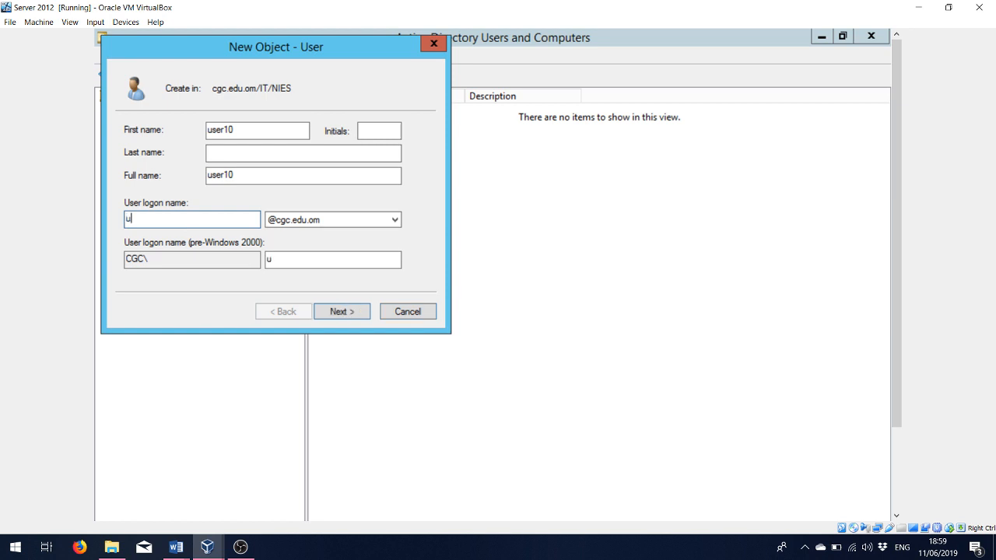
text(ser10)
key(Tab)
click(329, 312)
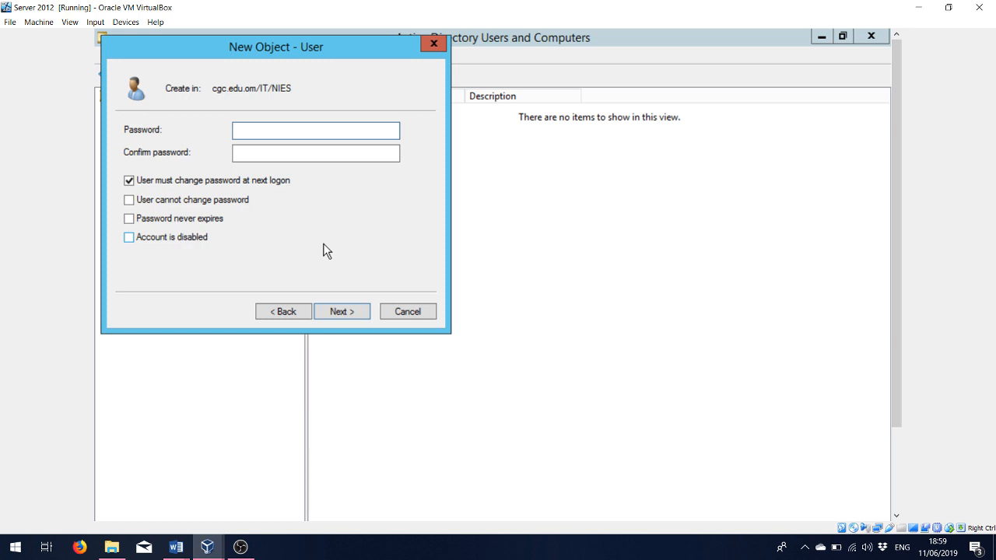
- Enter and confirm the password for user10
key(Caps_Lock)
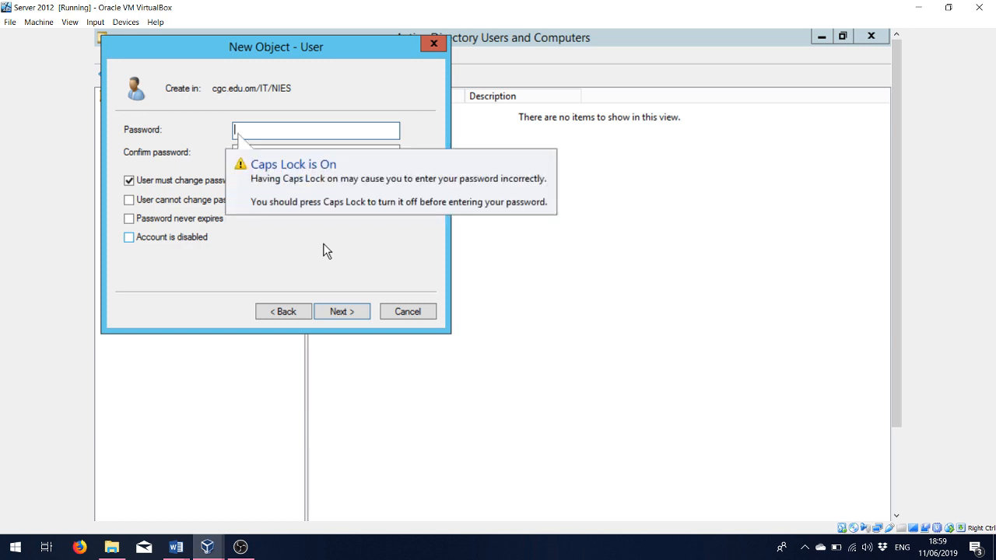
text(•••••••••)
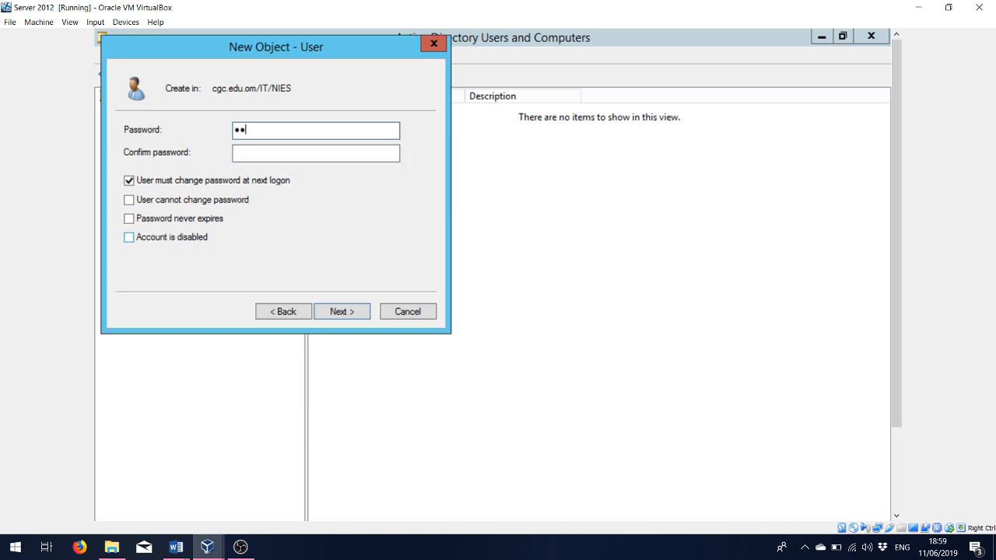
text(••)
key(Tab)
text(••)
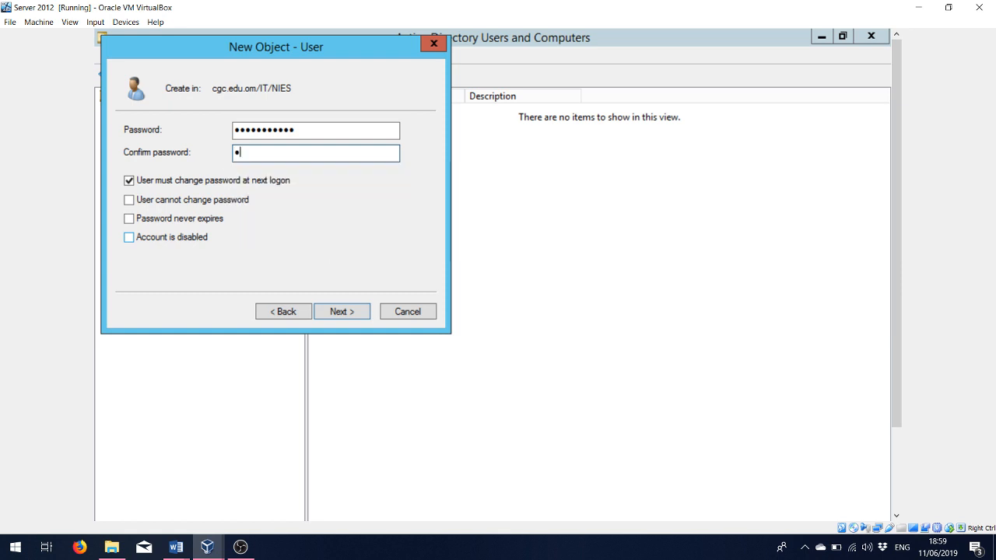
text(•••••••••)
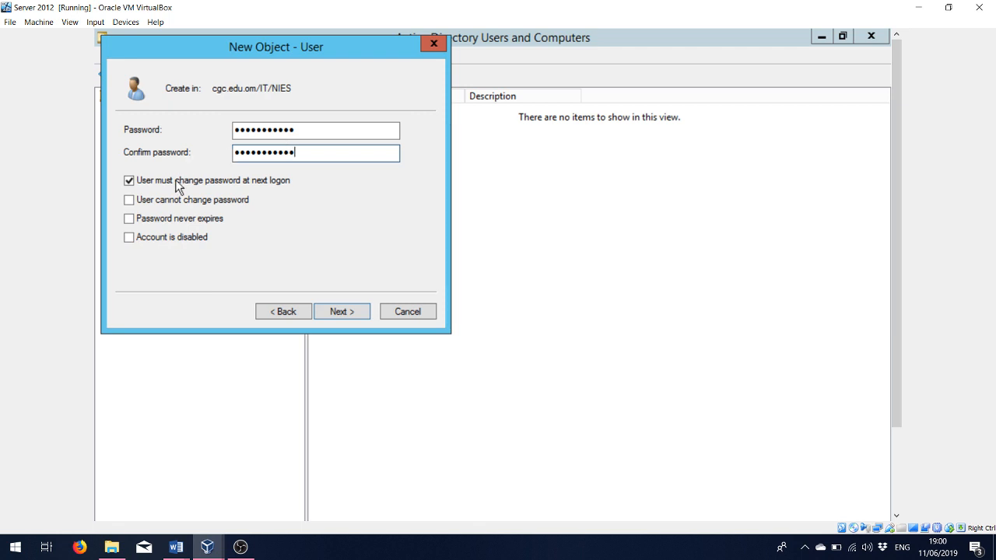
- Keep 'User must change password at next logon' checked, finish creating user10, and view NIES
click(129, 181)
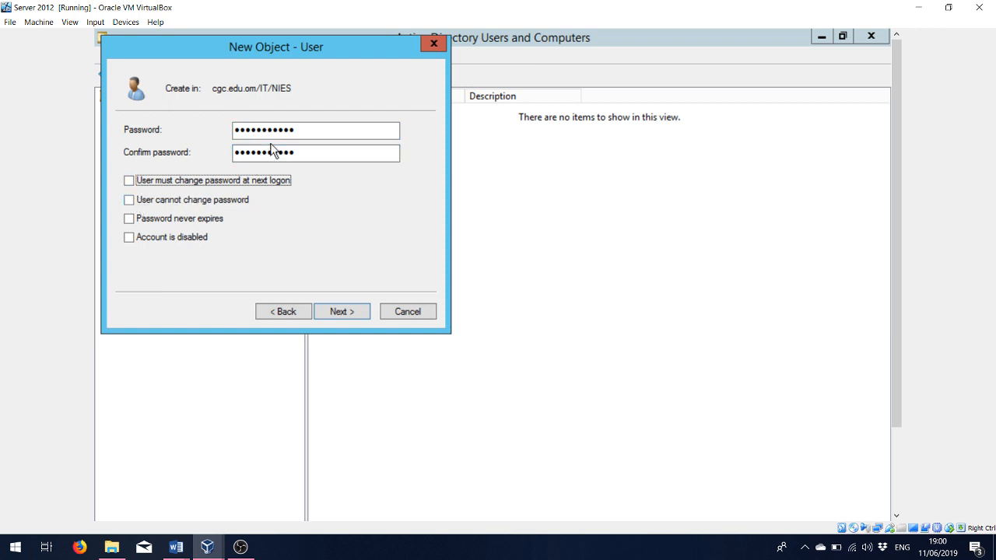
click(130, 200)
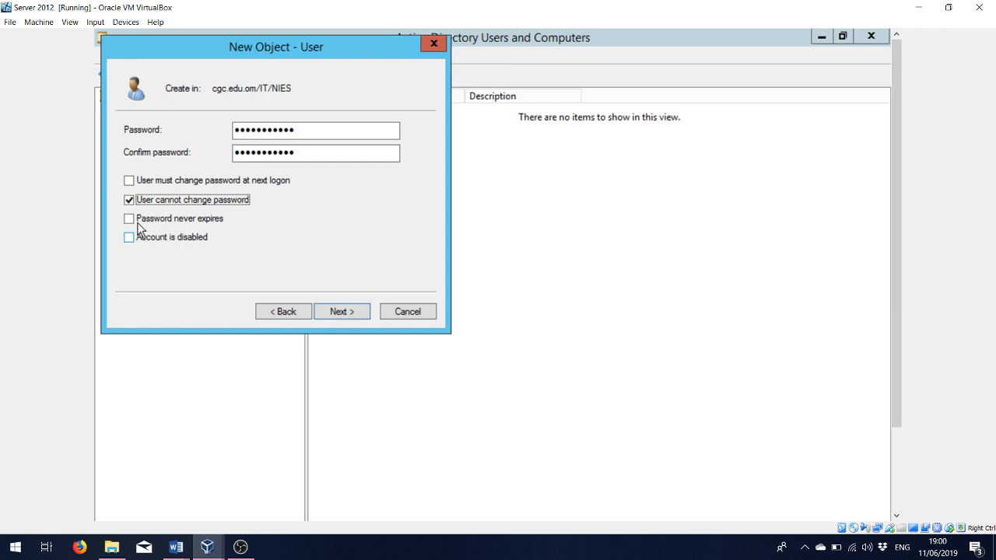
click(130, 181)
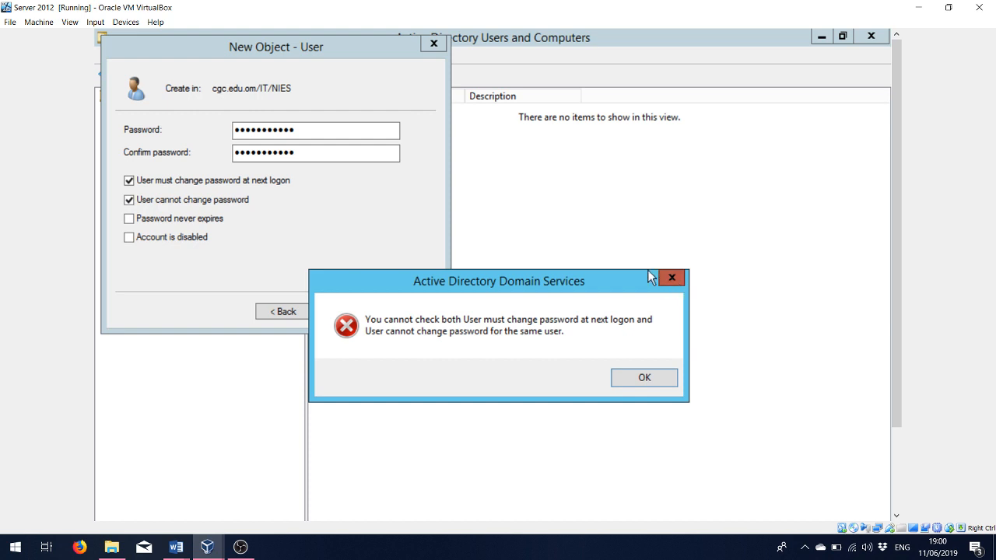
click(671, 277)
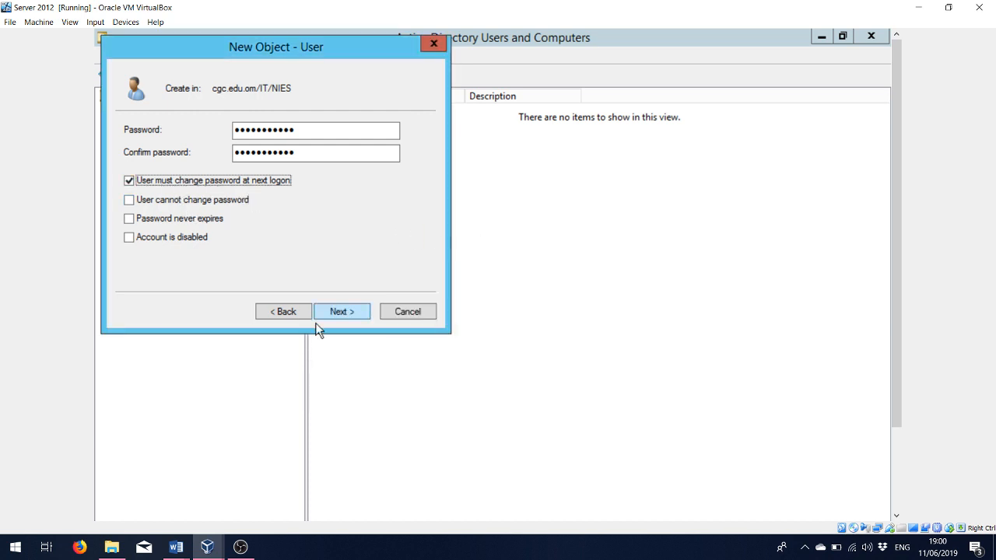
click(341, 314)
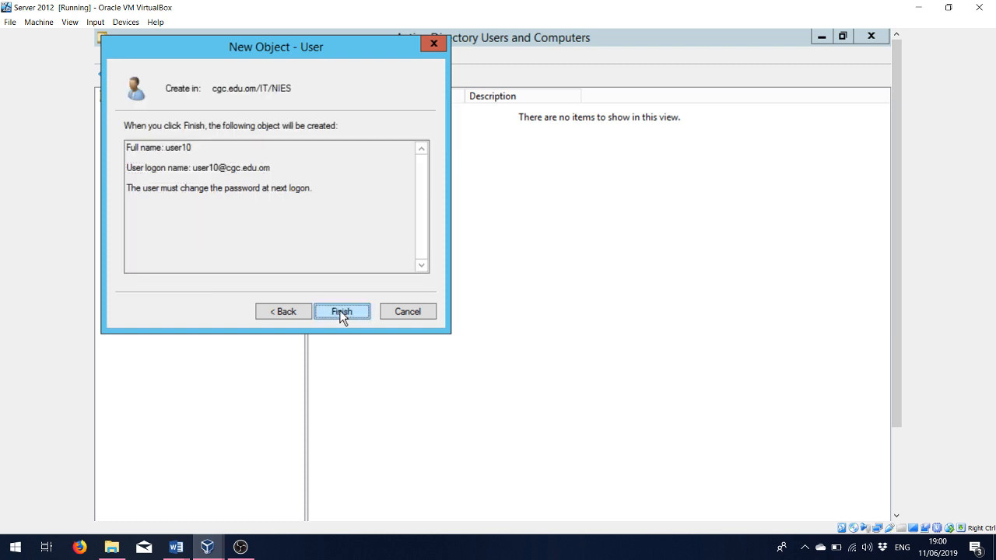
click(341, 312)
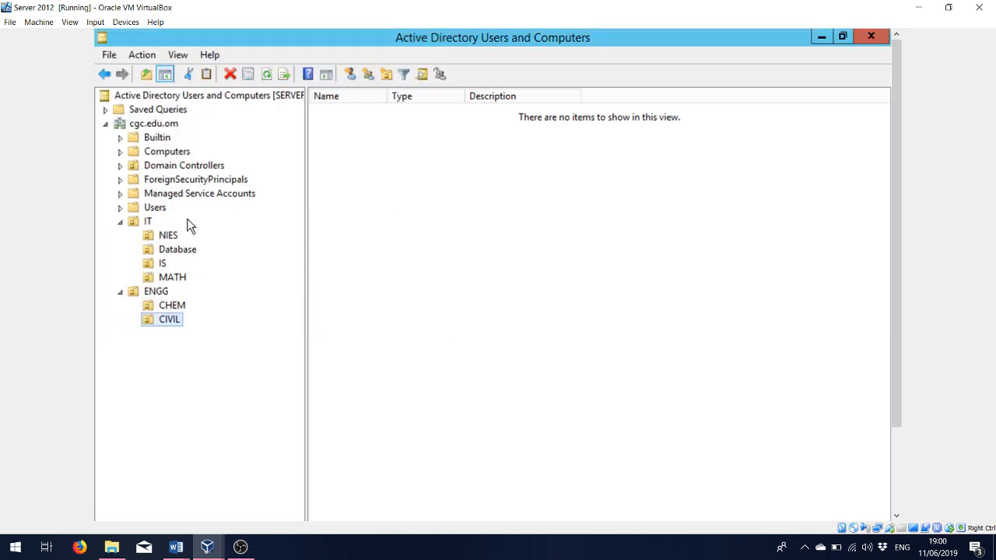
click(168, 236)
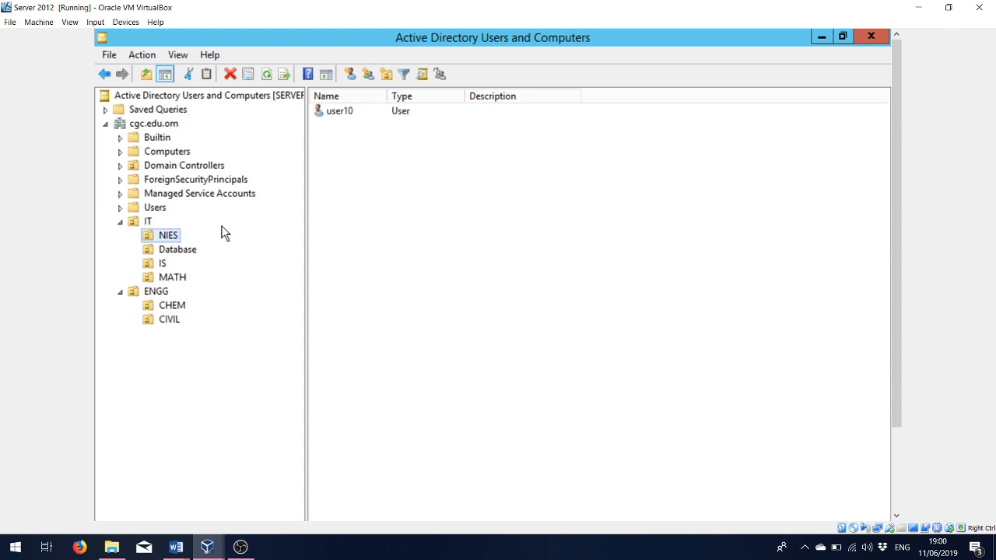
- Start a new user in NIES with first name and logon name user20
right_click(165, 239)
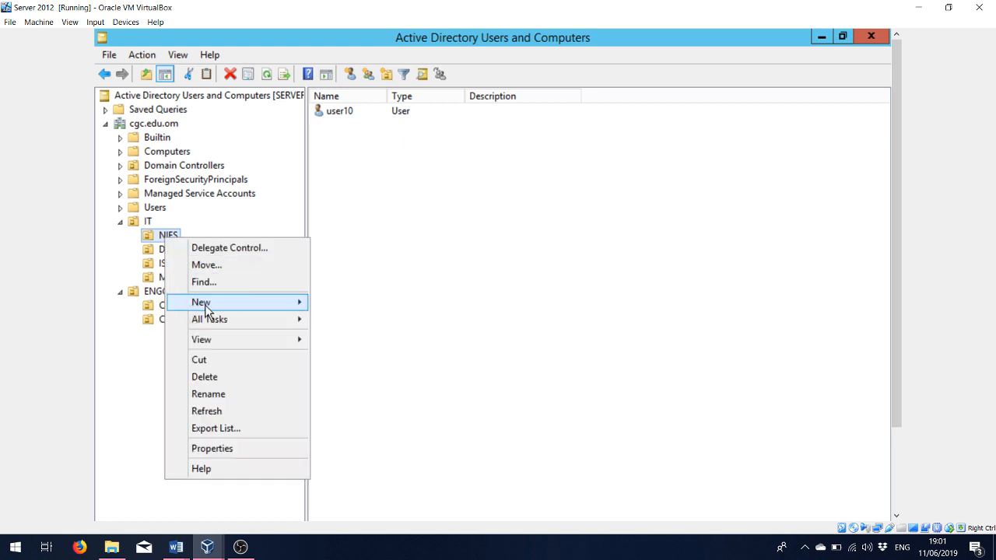
mouse_move(205, 305)
click(361, 440)
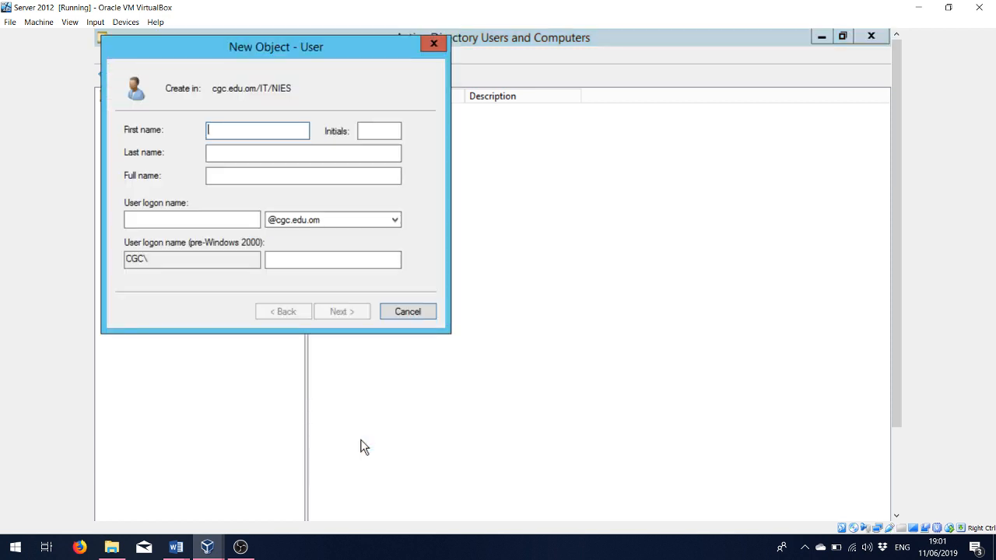
text(user20)
click(217, 221)
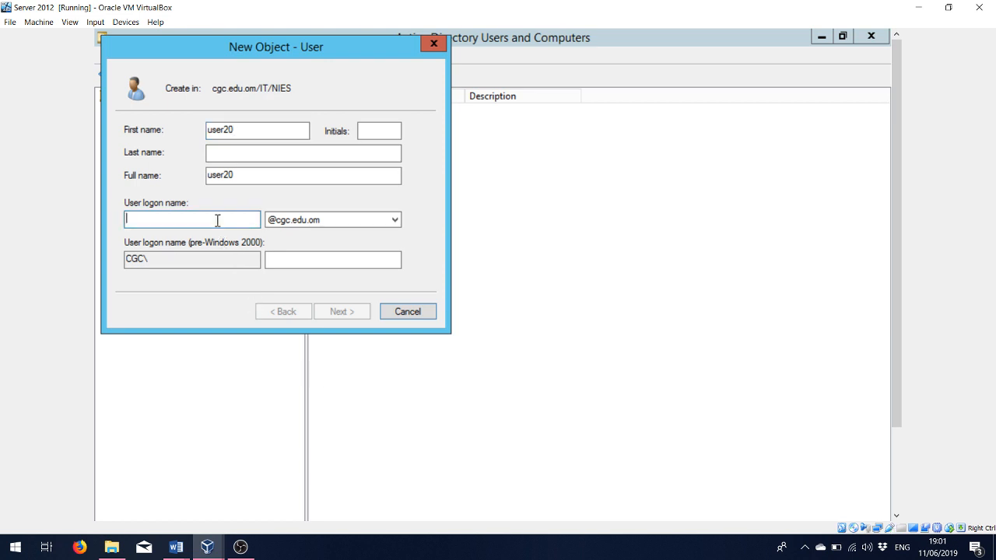
text(user20)
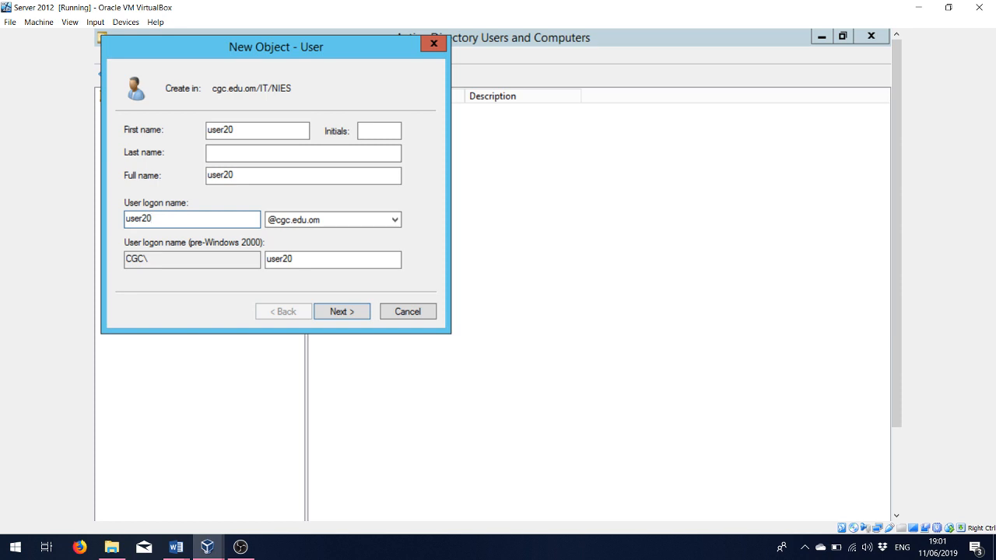
click(330, 317)
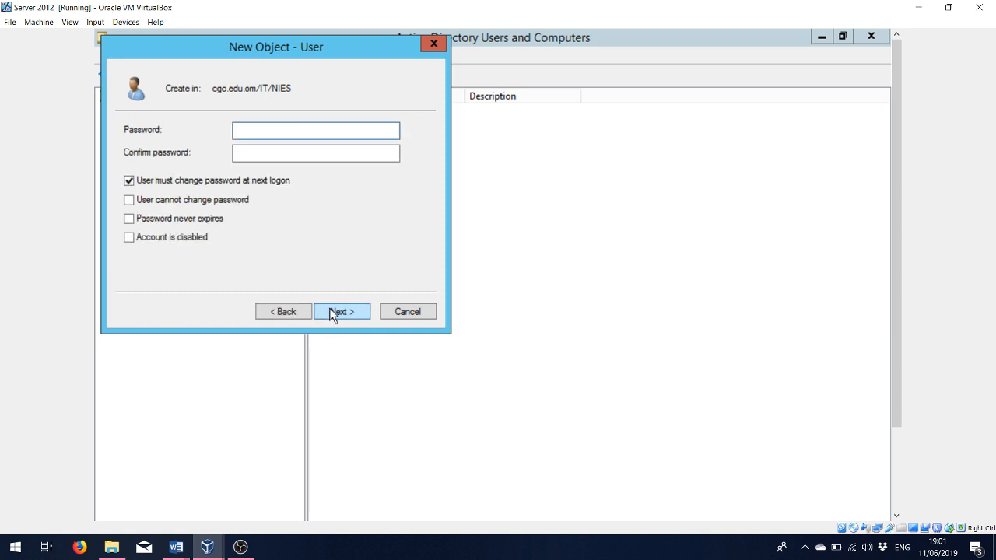
- Enter and confirm user20's password and finish creating the account
key(Caps_Lock)
text(•••••••)
key(Tab)
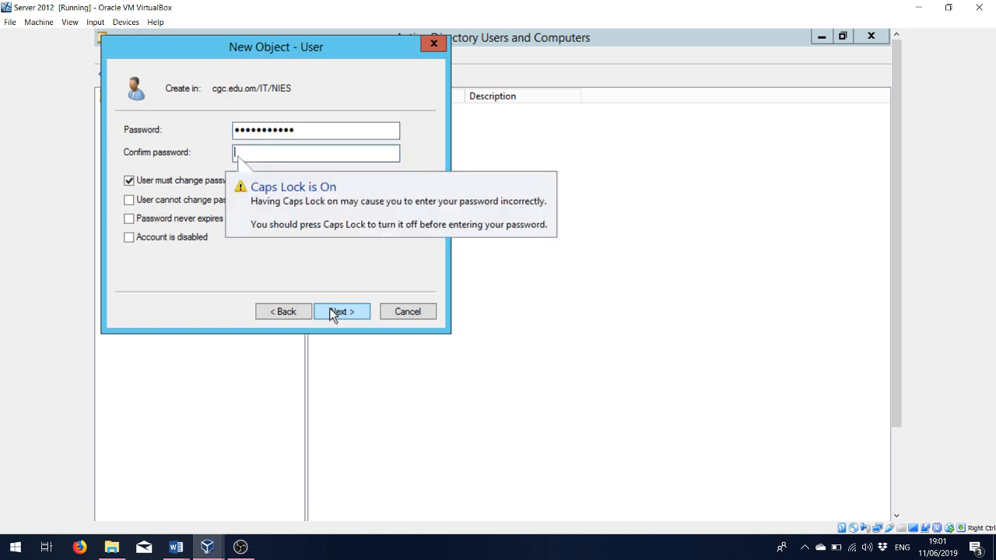
key(Caps_Lock)
text(•••••)
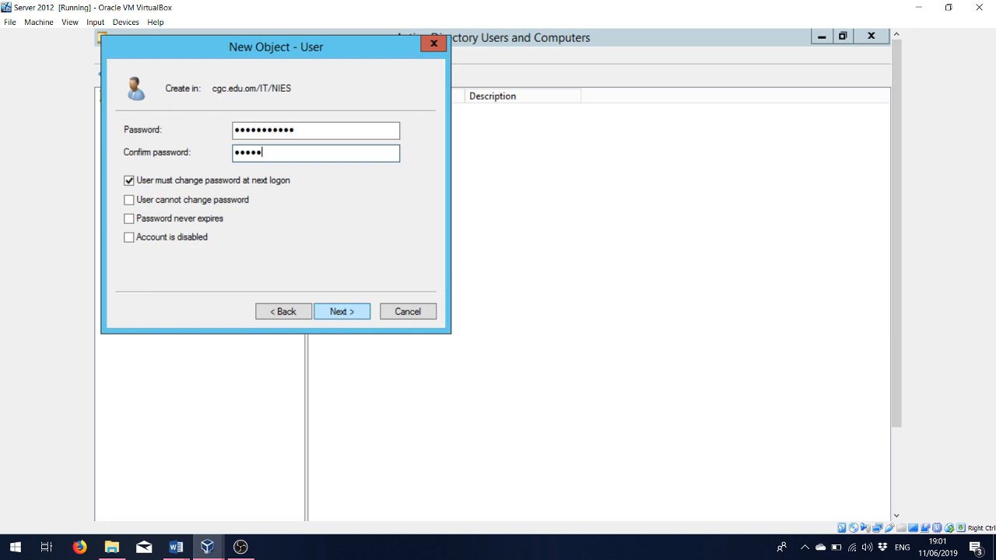
text(••••••)
click(331, 315)
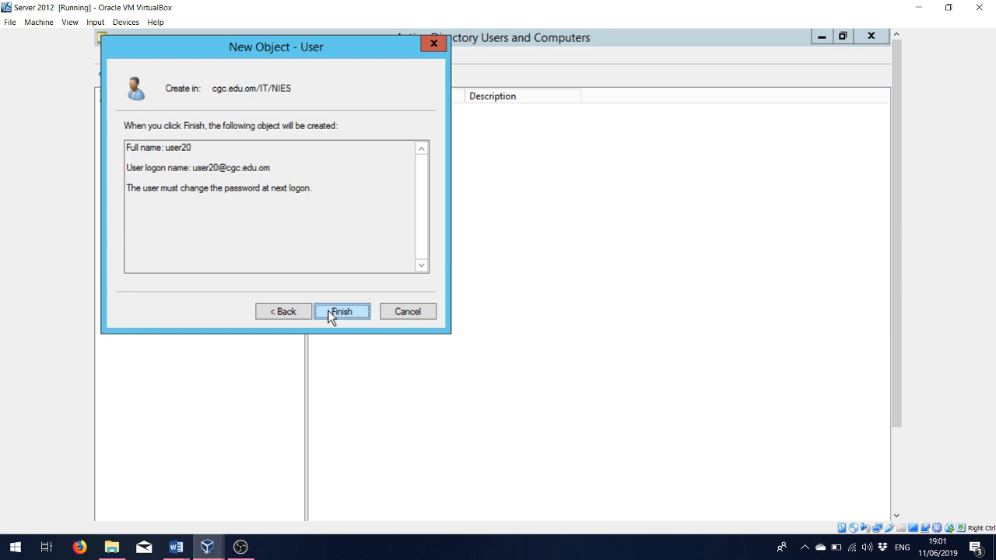
click(331, 314)
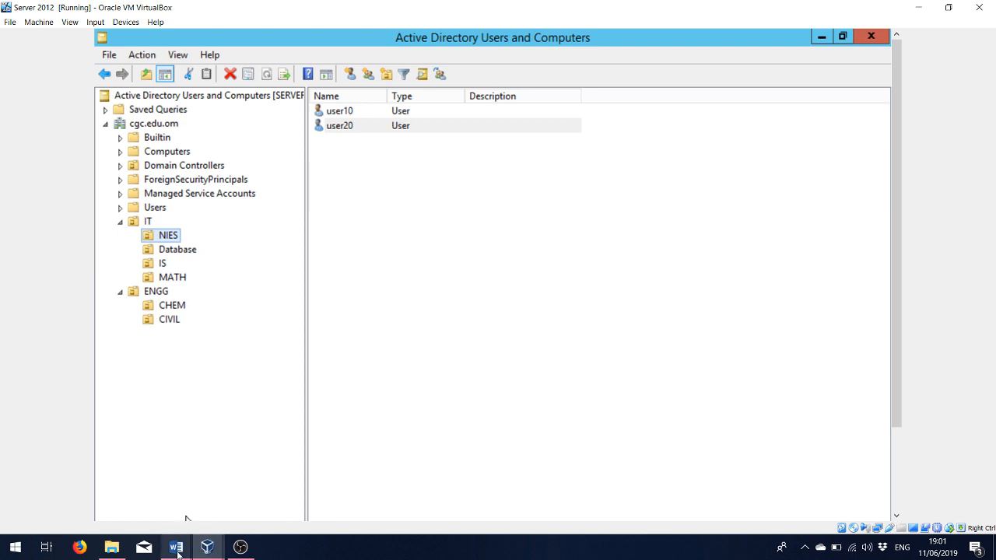
mouse_move(176, 547)
click(241, 490)
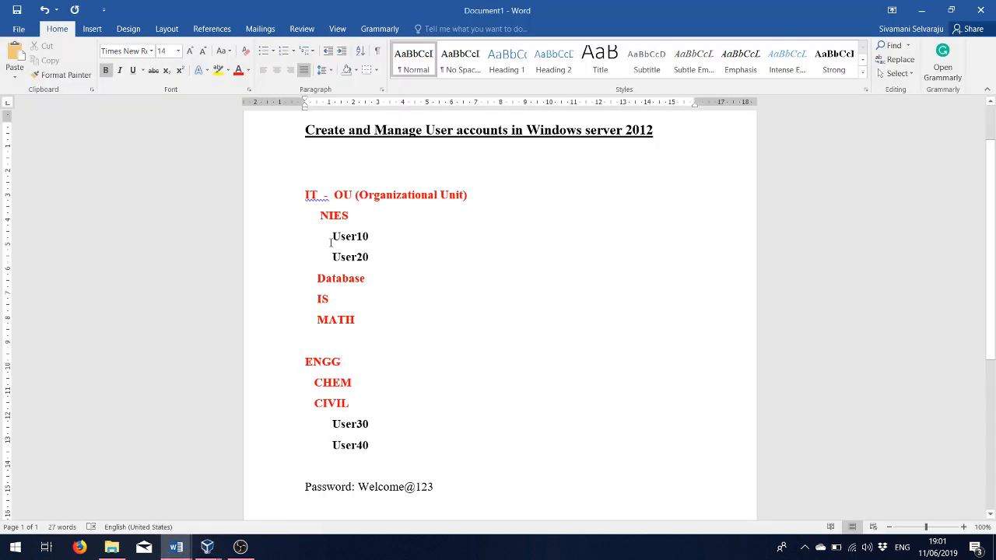
drag(340, 236, 392, 257)
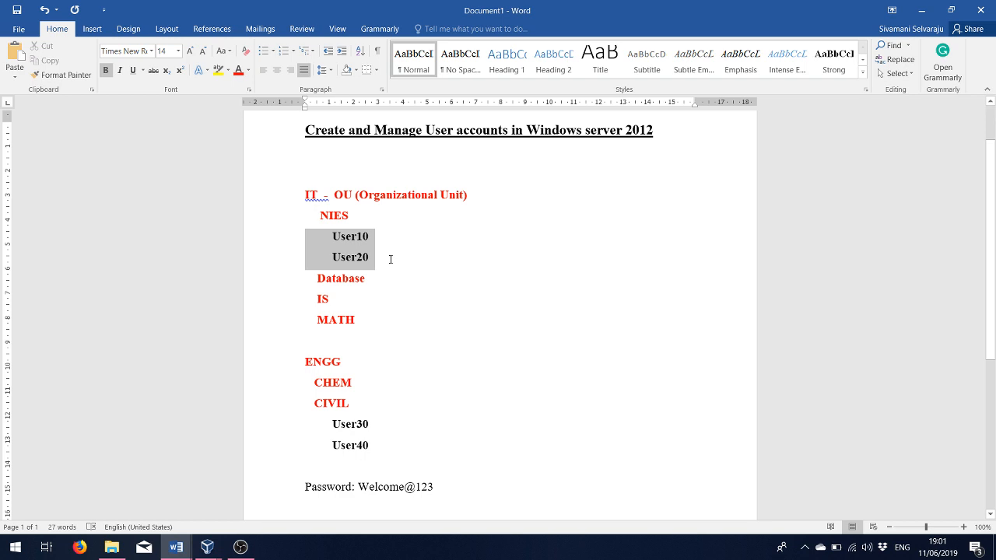
click(330, 424)
drag(347, 430, 389, 455)
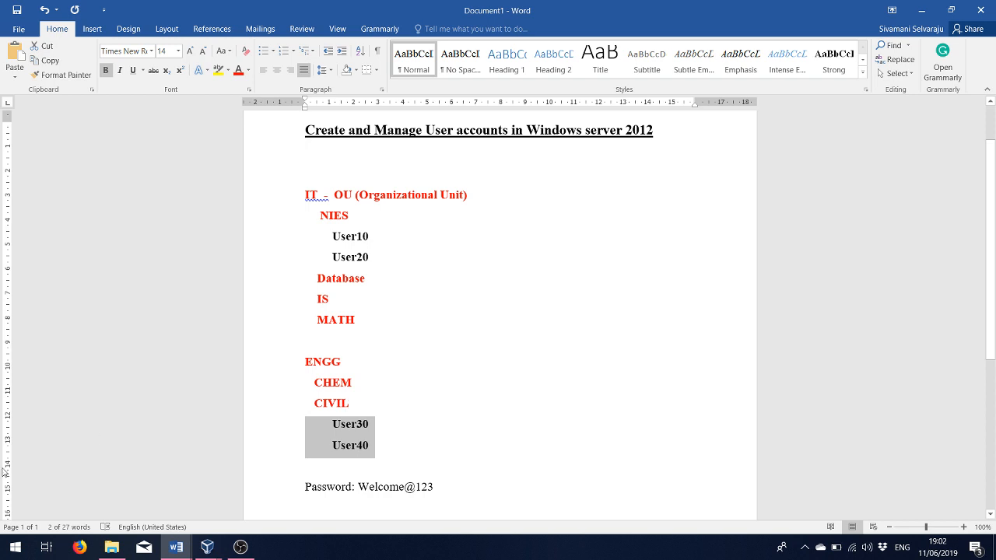
click(177, 548)
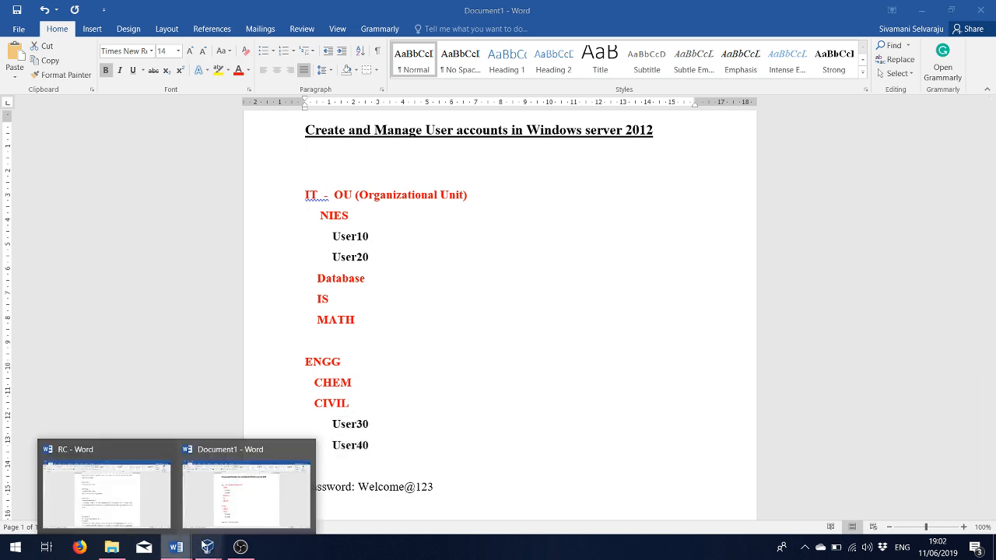
mouse_move(207, 547)
click(232, 502)
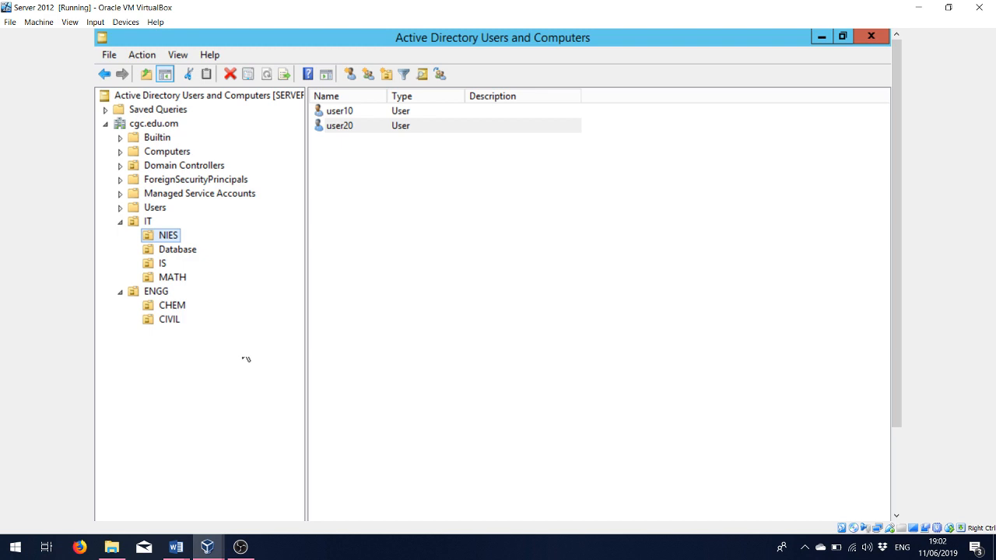
right_click(160, 319)
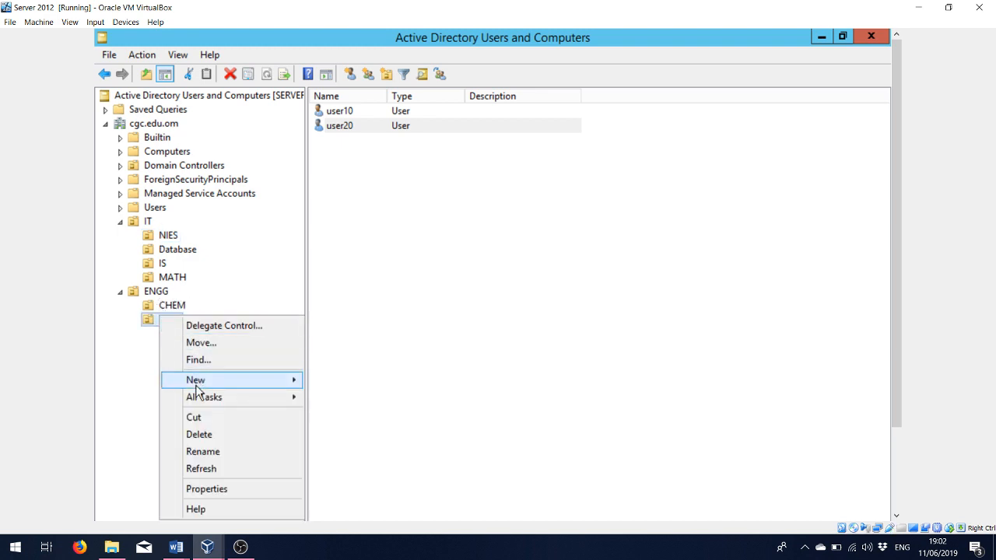
mouse_move(196, 387)
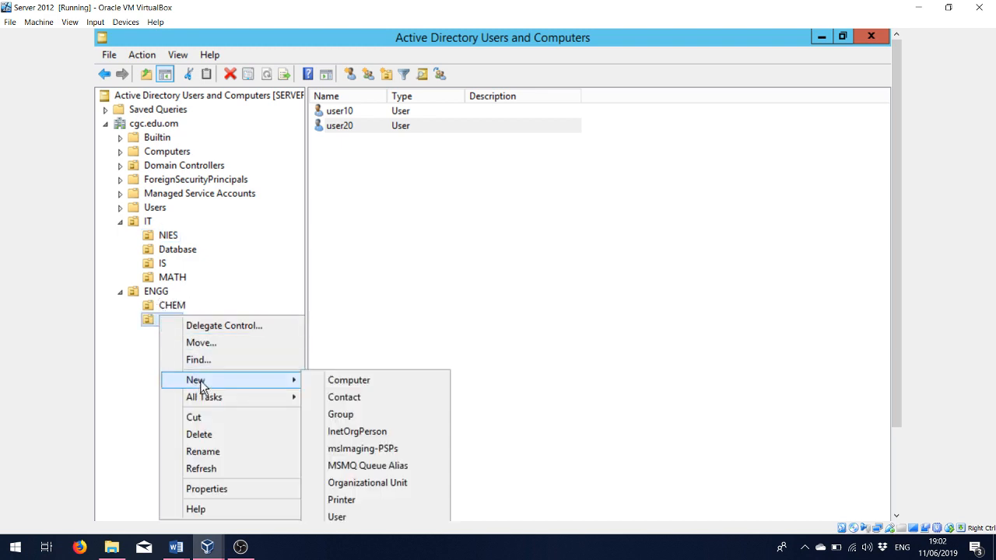
click(336, 516)
text(USER)
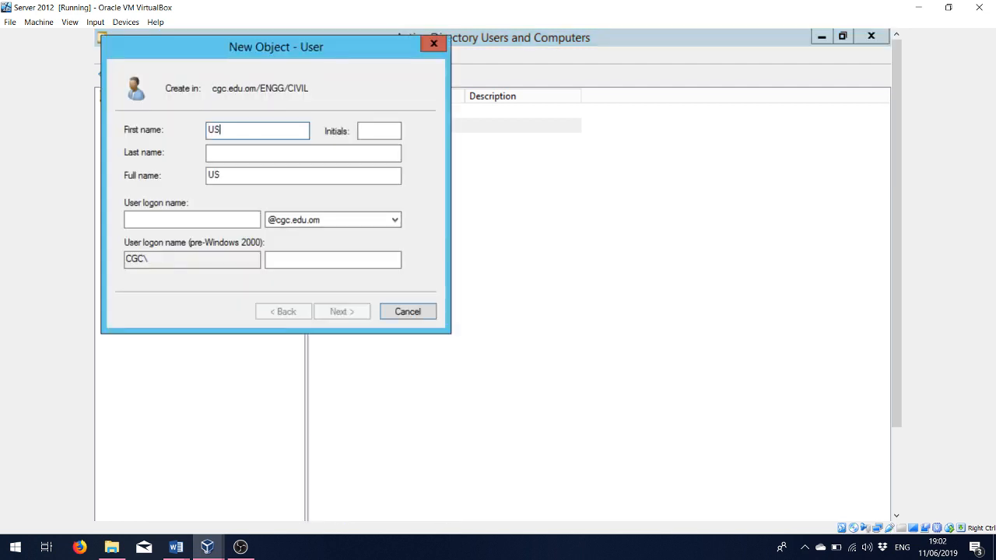
key(BackSpace)
key(BackSpace)
key(BackSpace)
key(BackSpace)
text(user30)
key(Tab)
key(Tab)
key(Tab)
key(Tab)
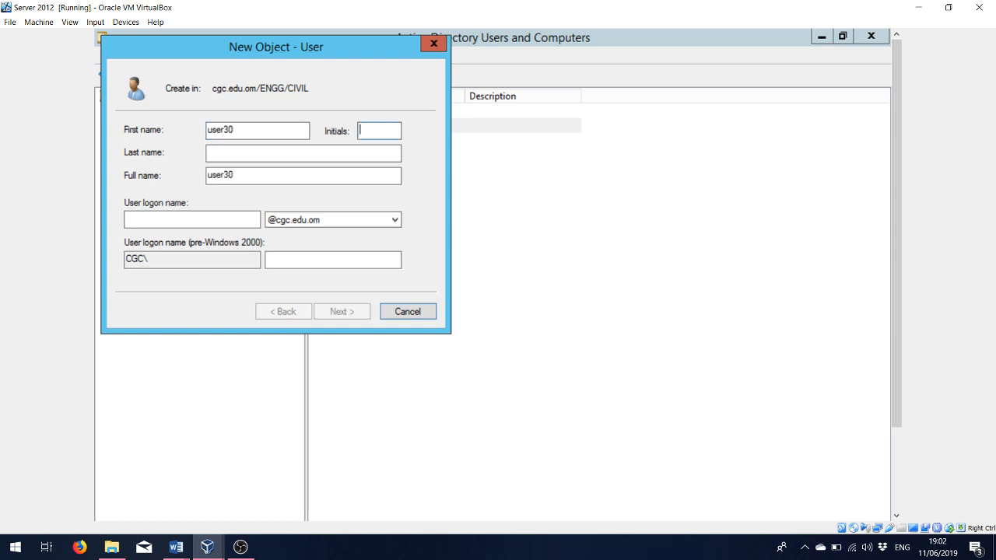
text(us)
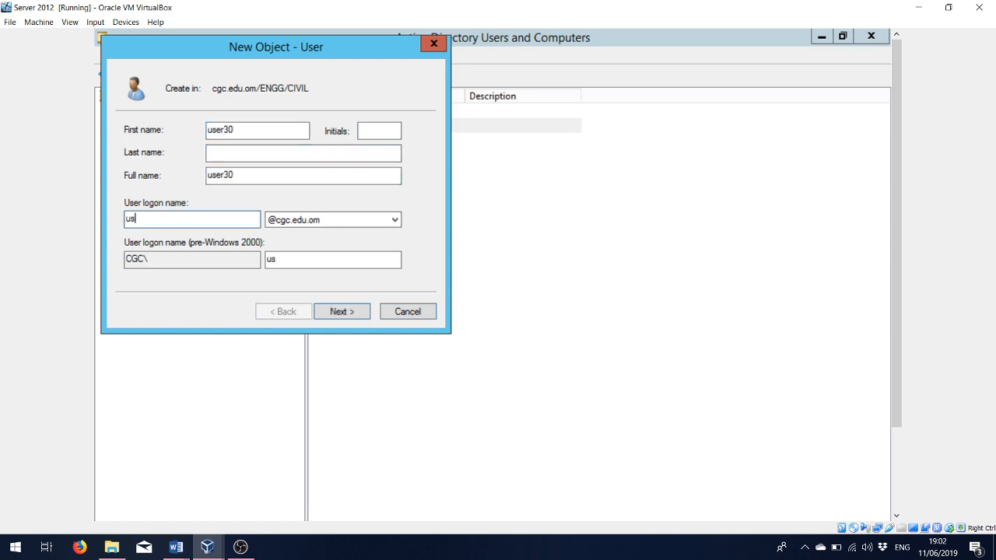
text(er30)
click(347, 321)
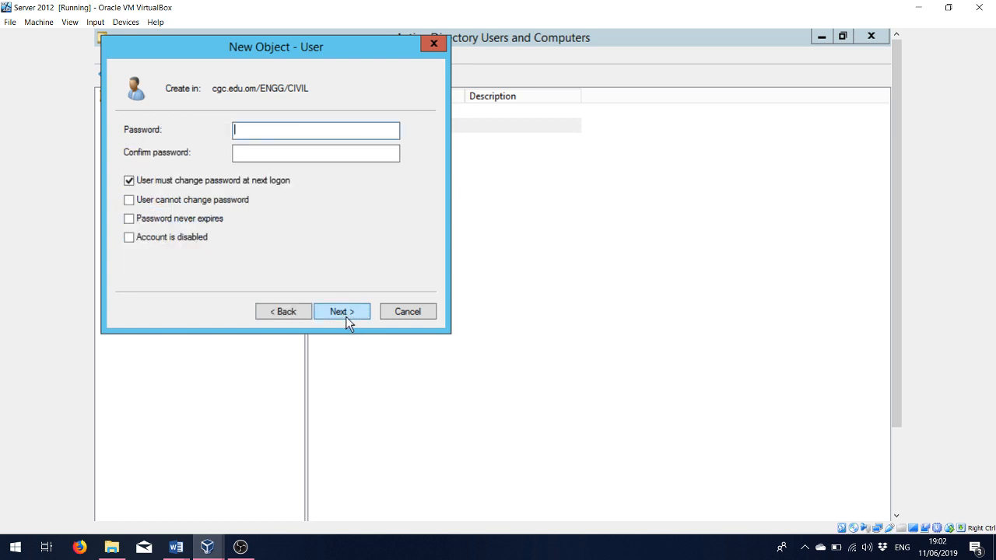
- Enter and confirm user30's password and finish creating the account
key(Caps_Lock)
text(••)
key(Tab)
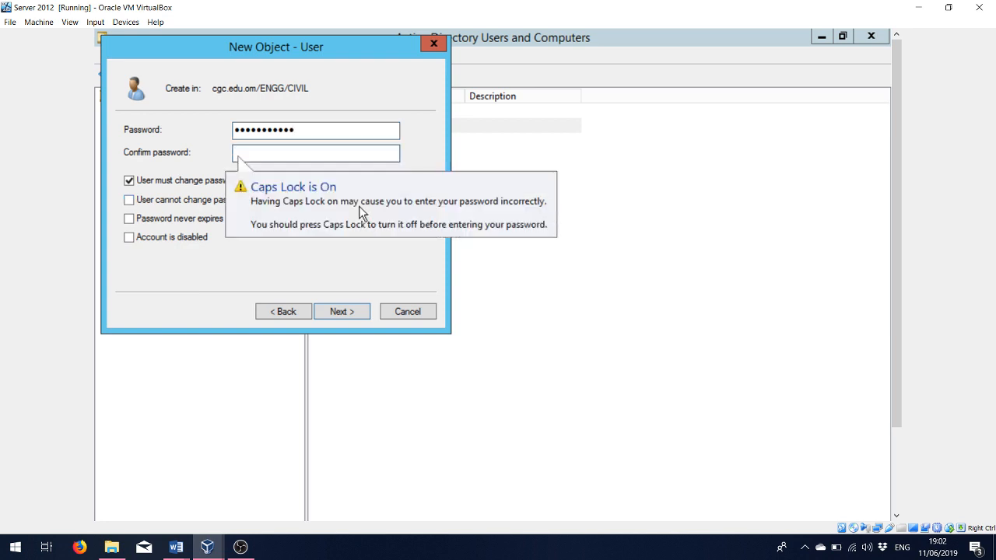
text(•••••••)
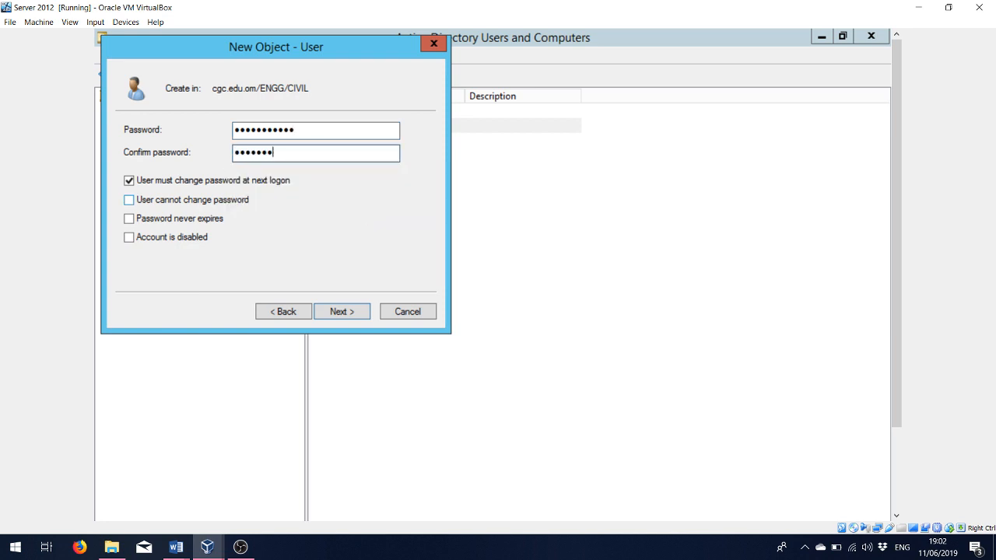
text(•••)
click(322, 317)
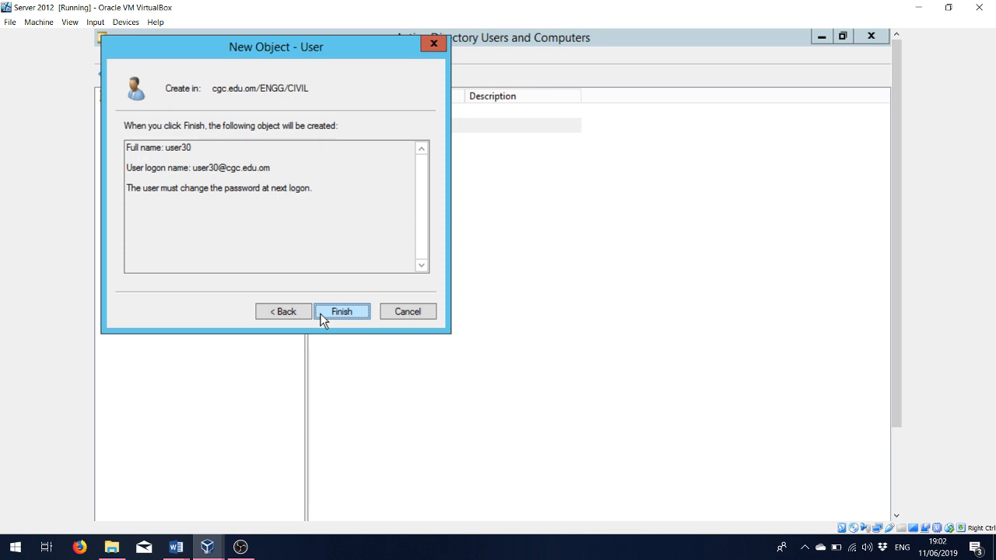
click(340, 311)
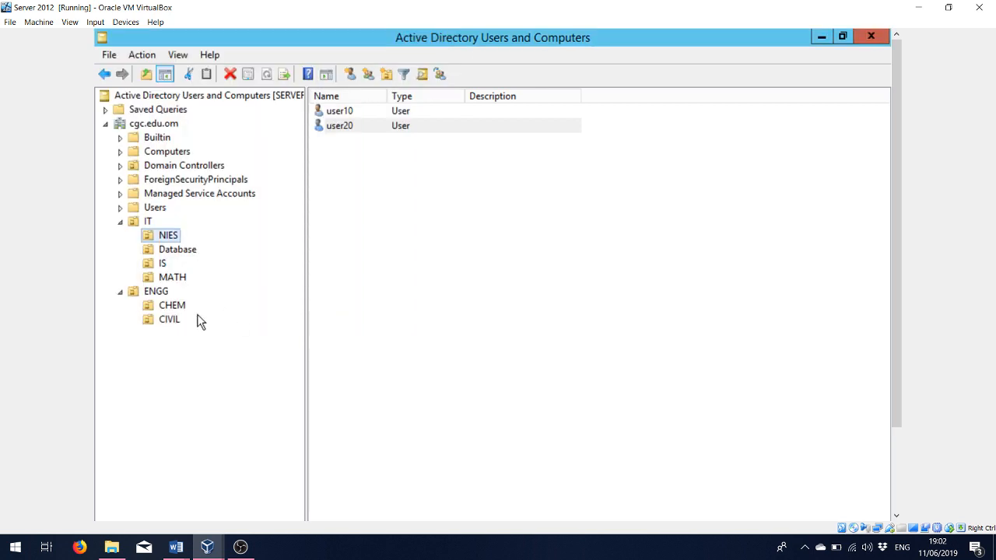
- Start a new user in CIVIL with first name and logon name user40
right_click(163, 324)
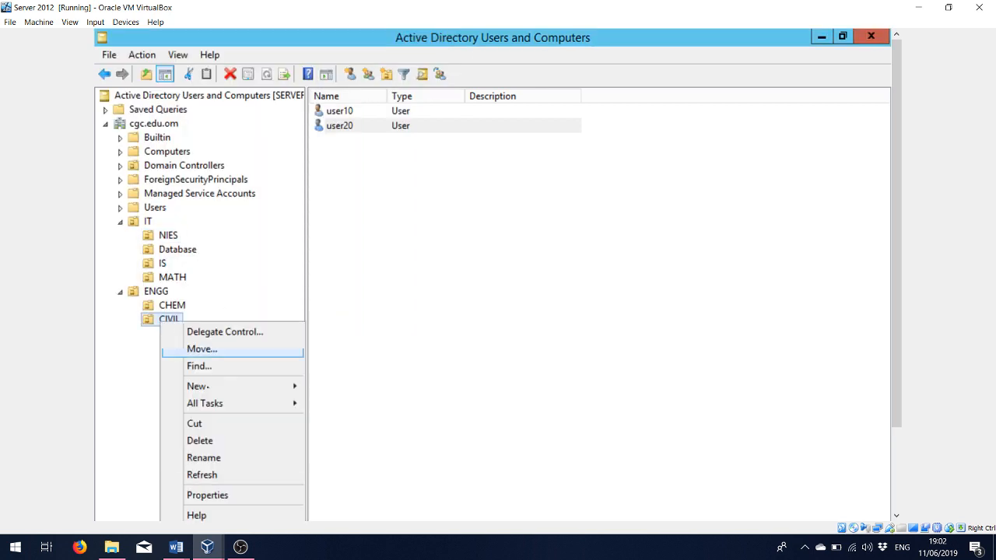
mouse_move(208, 389)
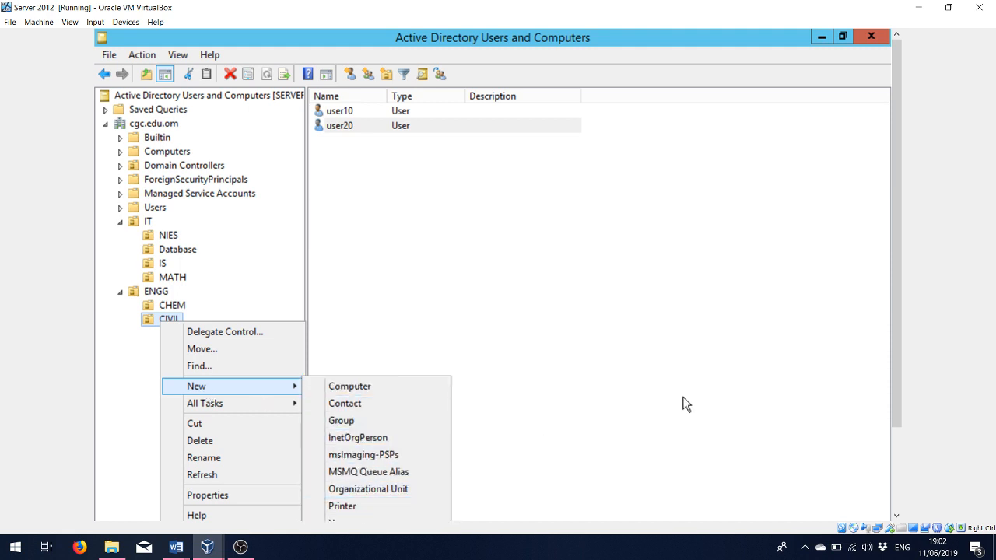
scroll(895, 373, down, 2)
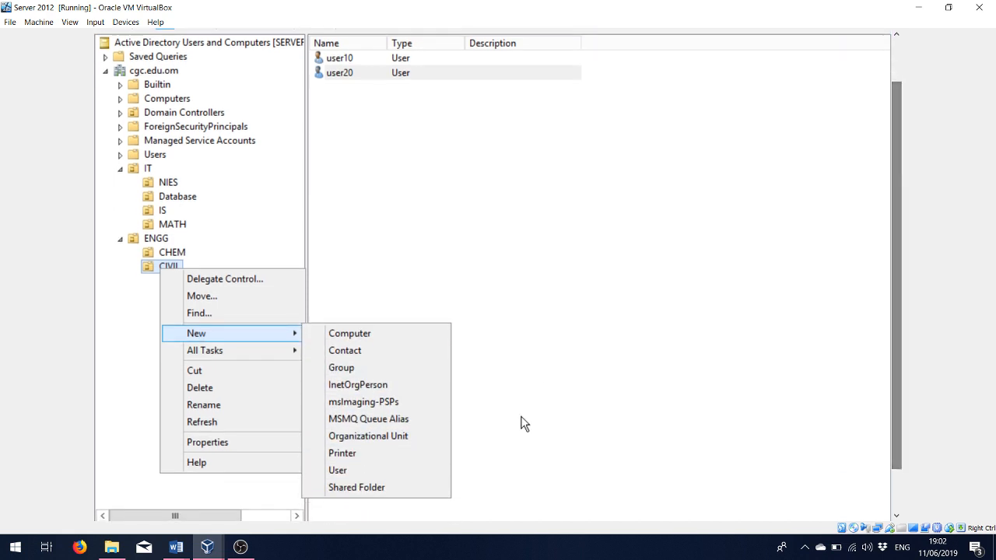
click(339, 470)
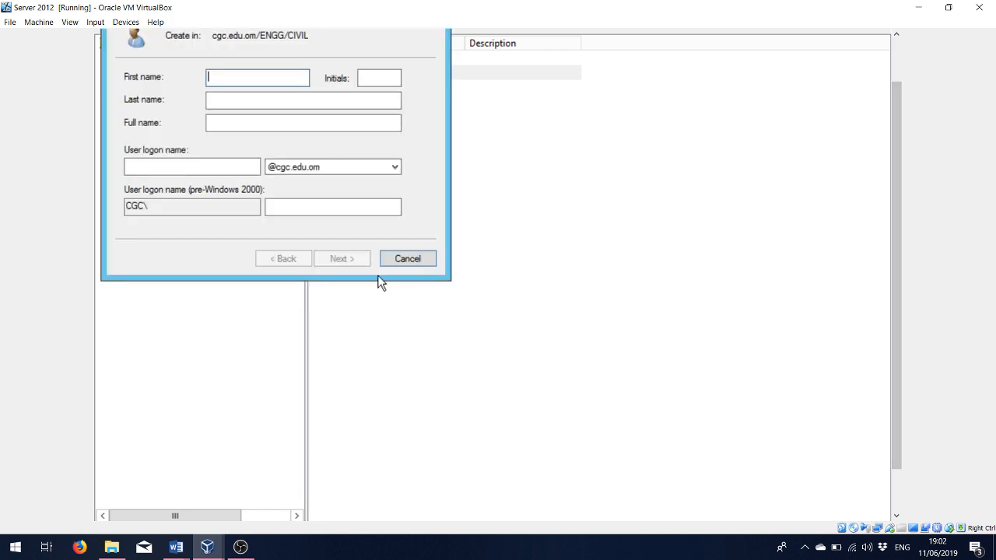
text(user40)
key(Tab)
key(Tab)
key(Tab)
key(Tab)
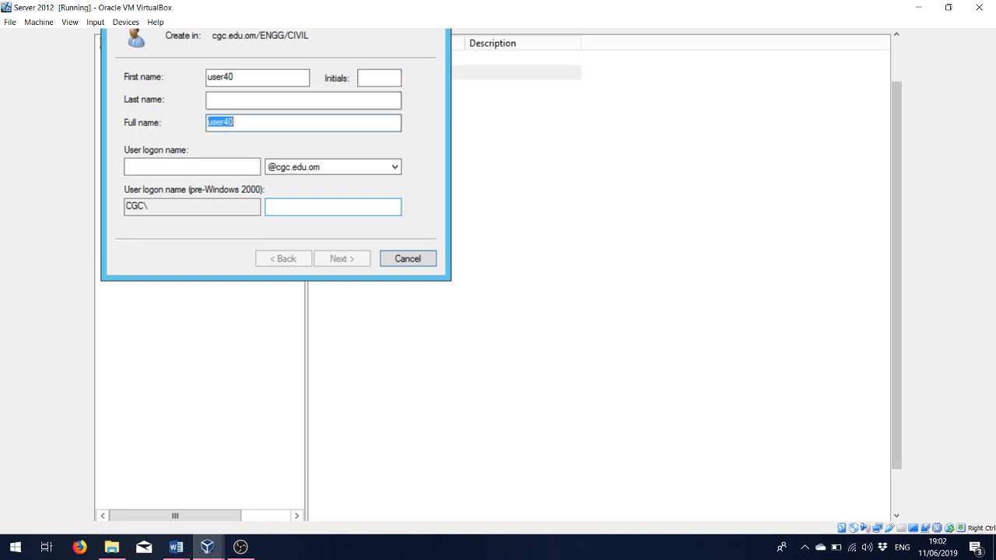
key(Tab)
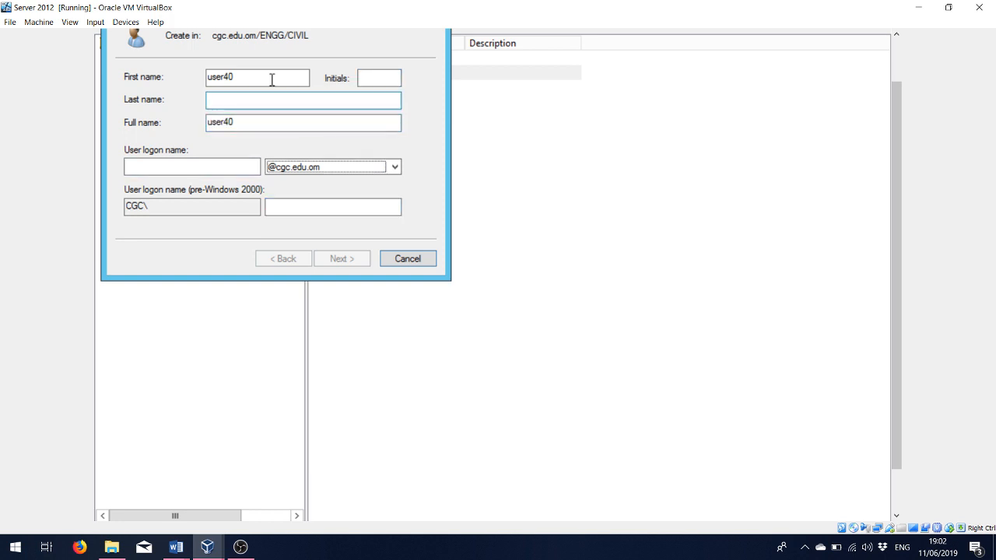
click(208, 173)
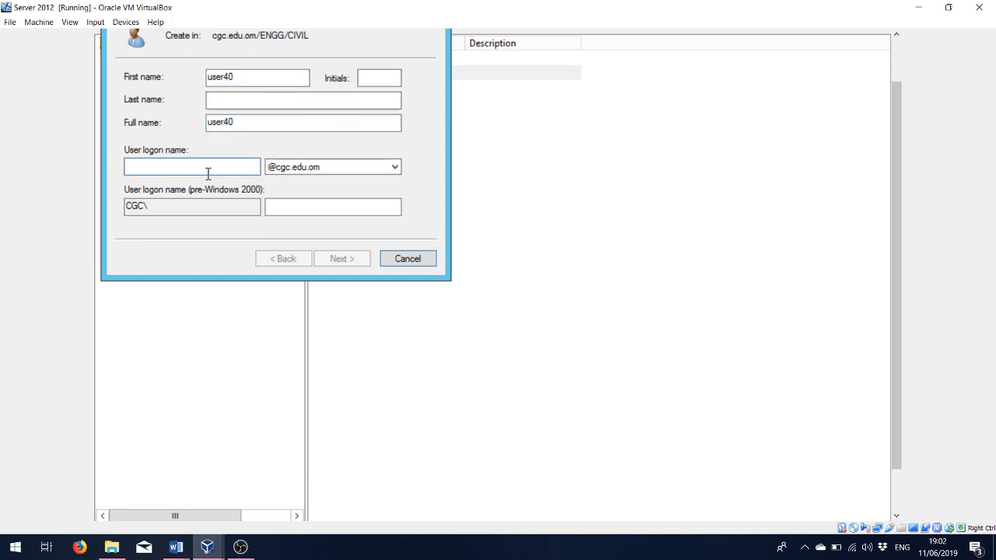
text(user40)
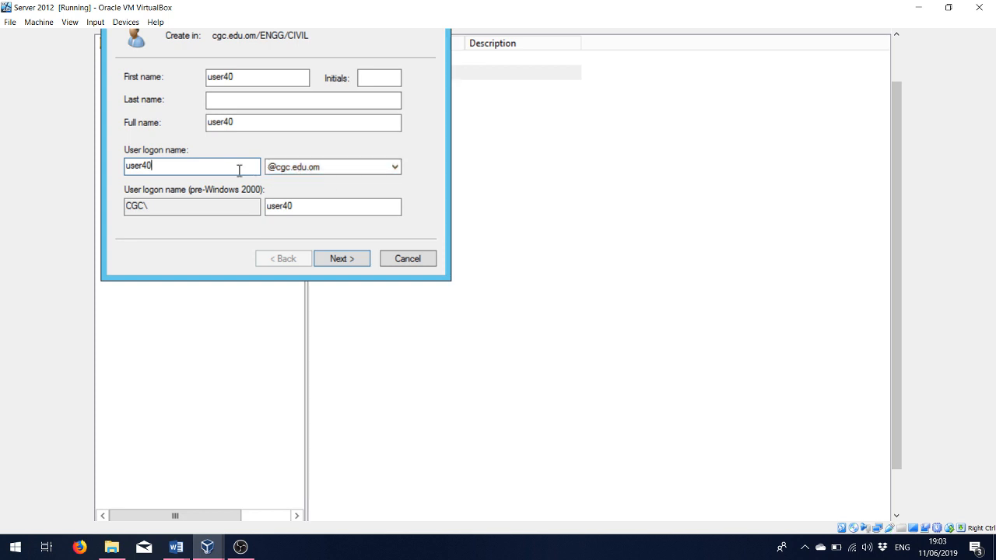
click(320, 260)
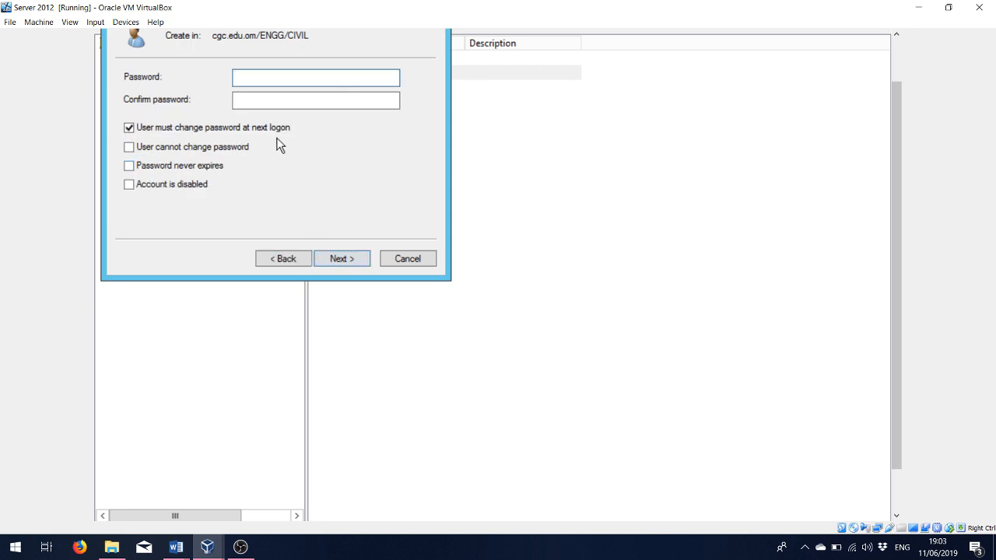
- Enter and confirm user40's password and finish creating the account
text(••)
key(Tab)
text(••)
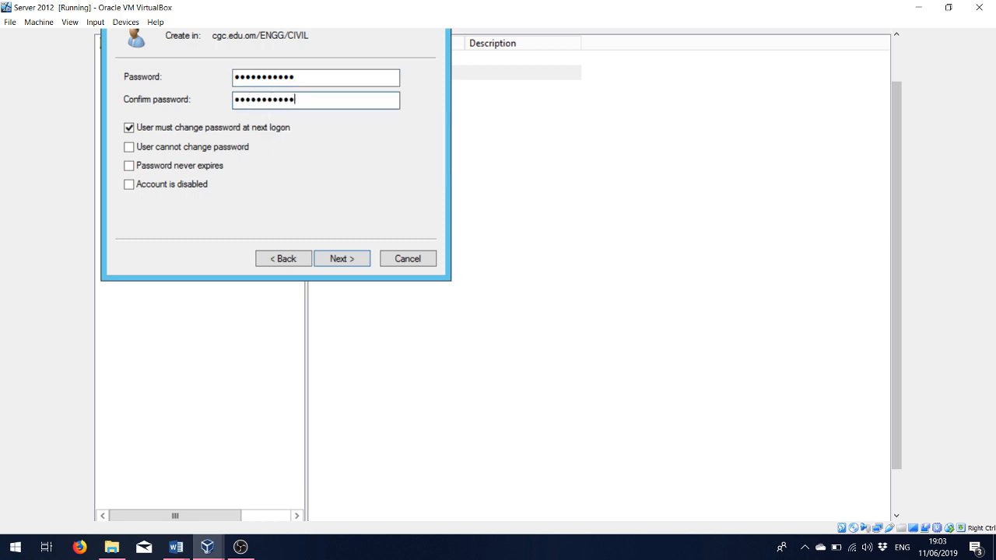
click(334, 263)
click(335, 262)
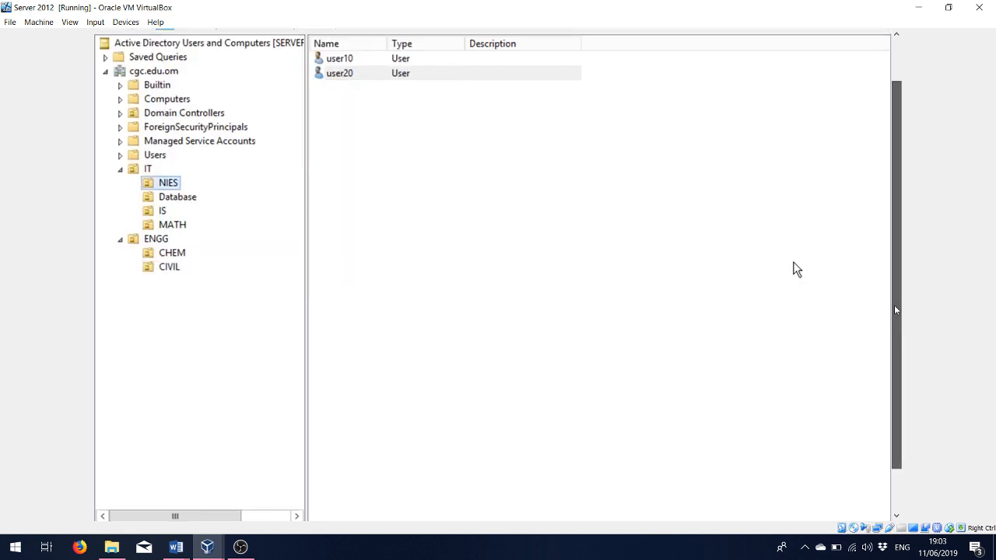
scroll(903, 344, up, 2)
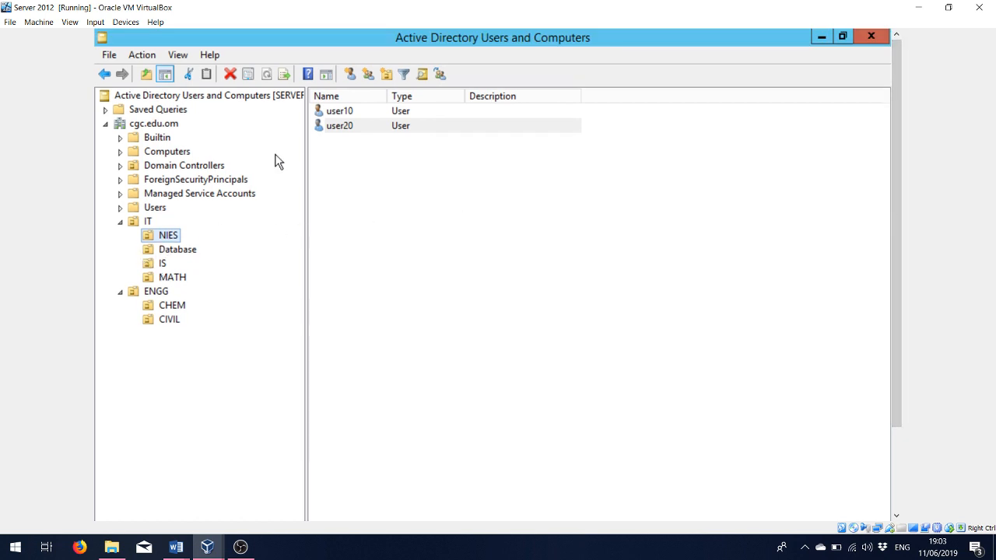
click(156, 321)
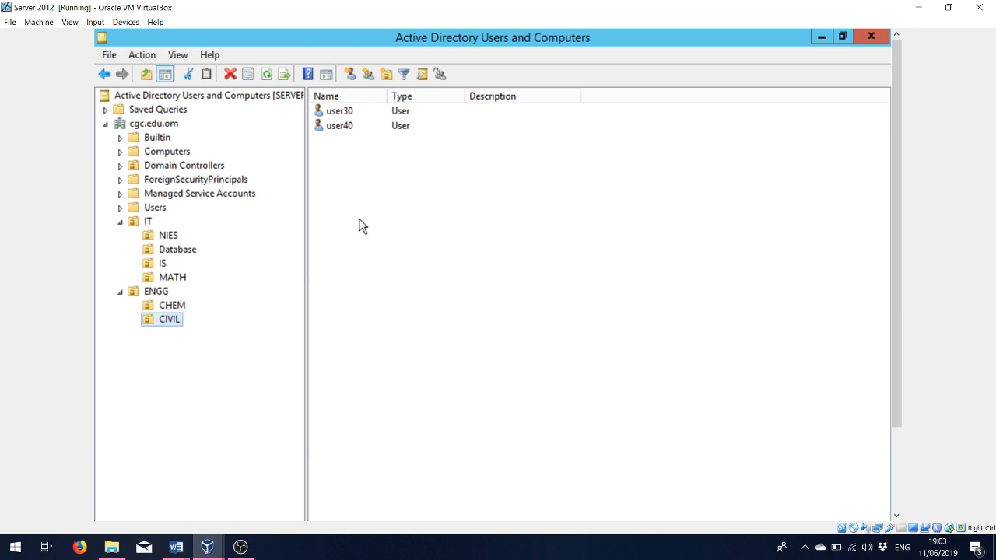
click(168, 236)
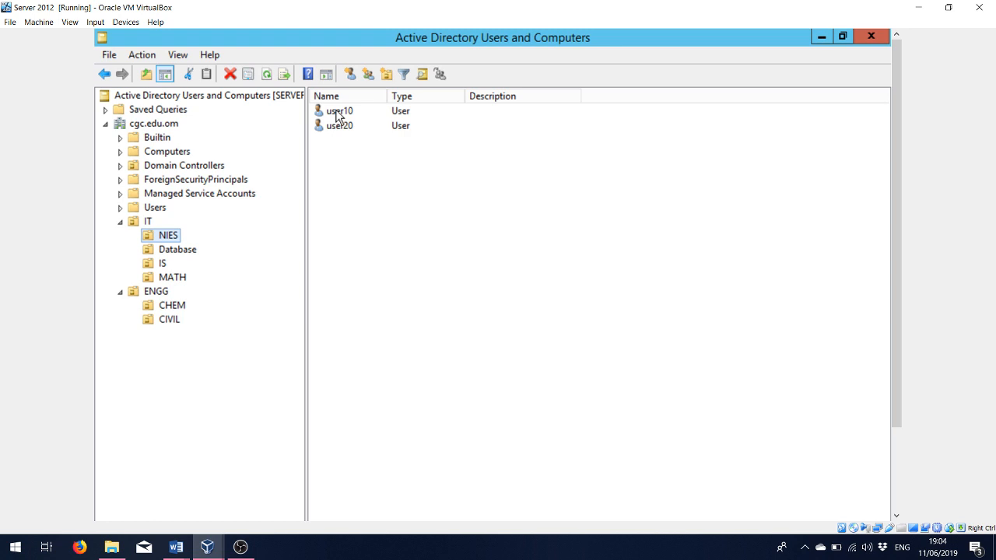
- Disable the user10 account in NIES, then close the Active Directory Users and Computers window
right_click(337, 112)
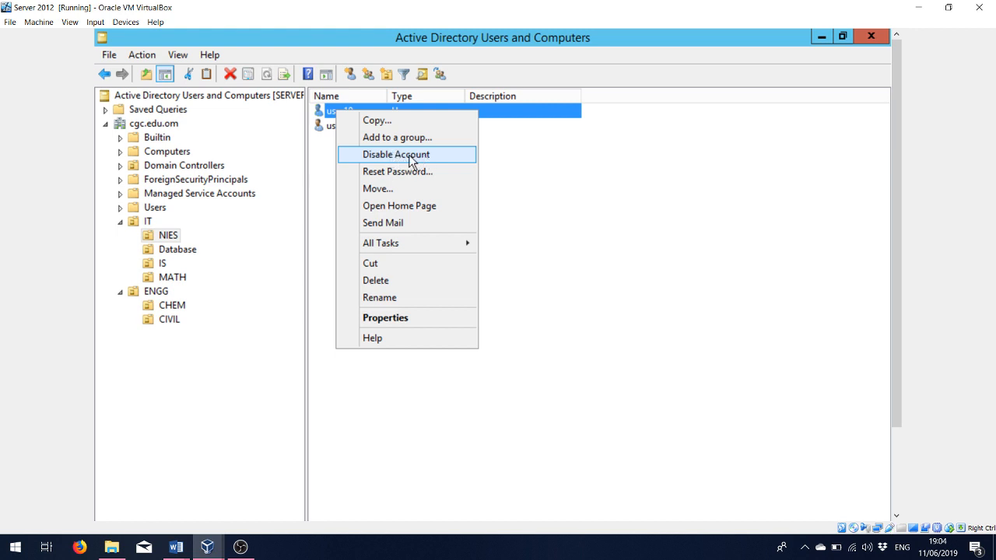
click(520, 218)
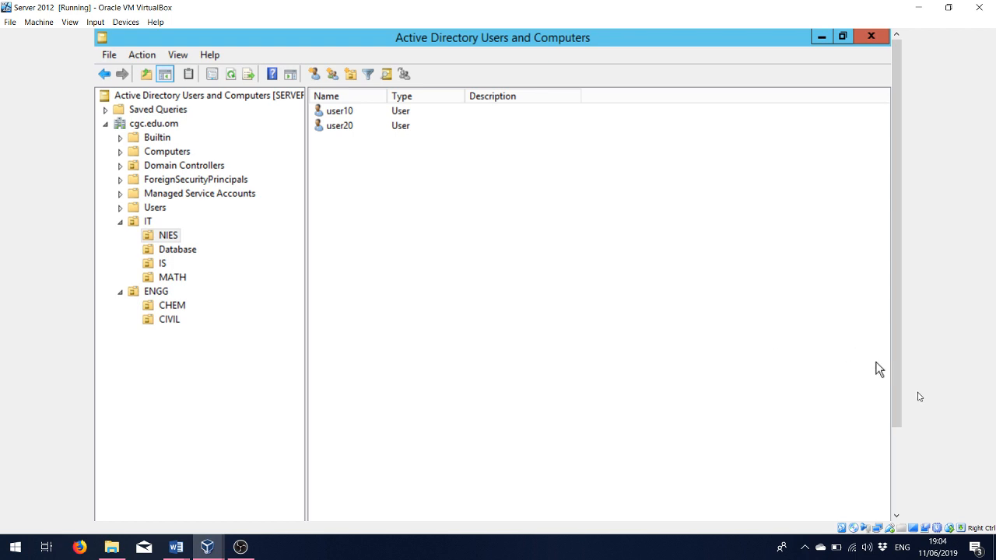
drag(898, 406, 898, 329)
mouse_move(216, 546)
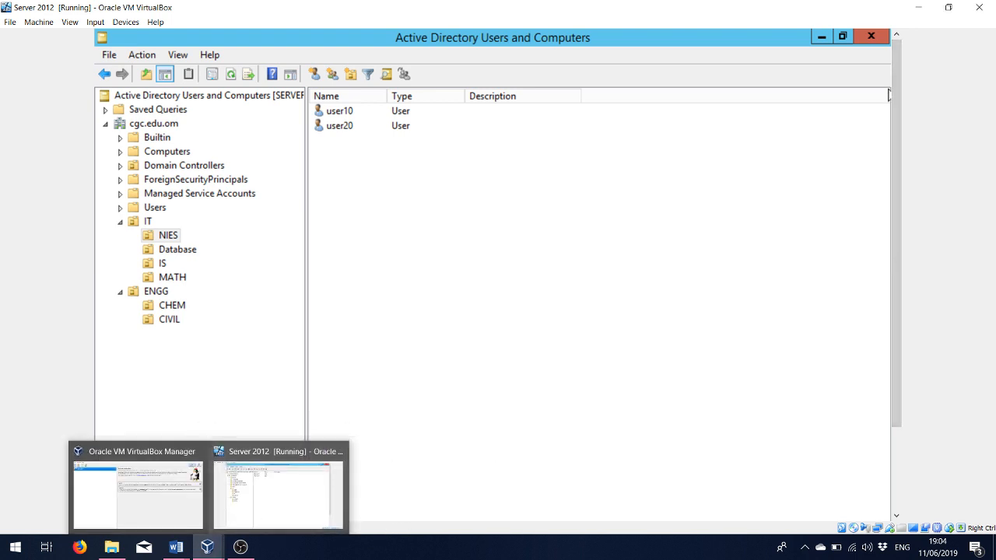
click(871, 37)
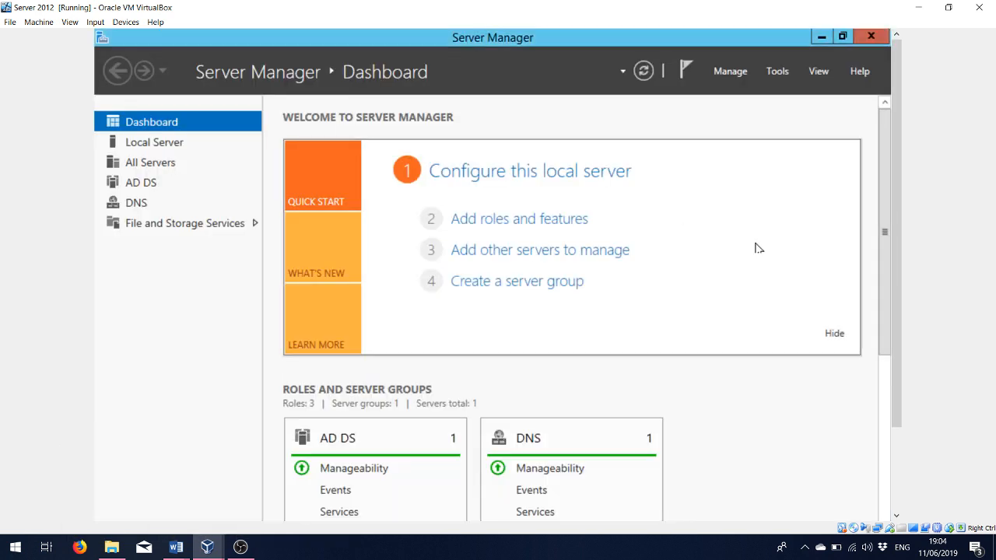